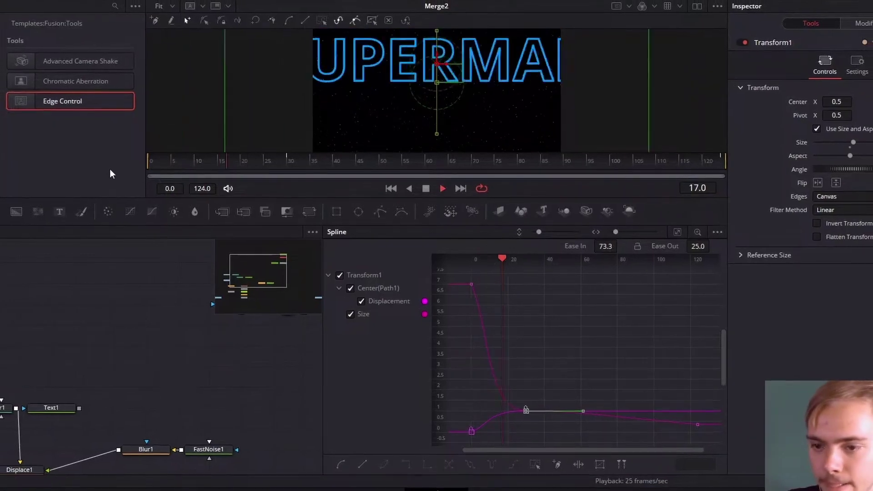
Hide the Transform's Center path curve in the Spline editor, reshape the Size curve's easing handle and play the animation.
left_click_drag(223, 164, 290, 164)
left_click(349, 289)
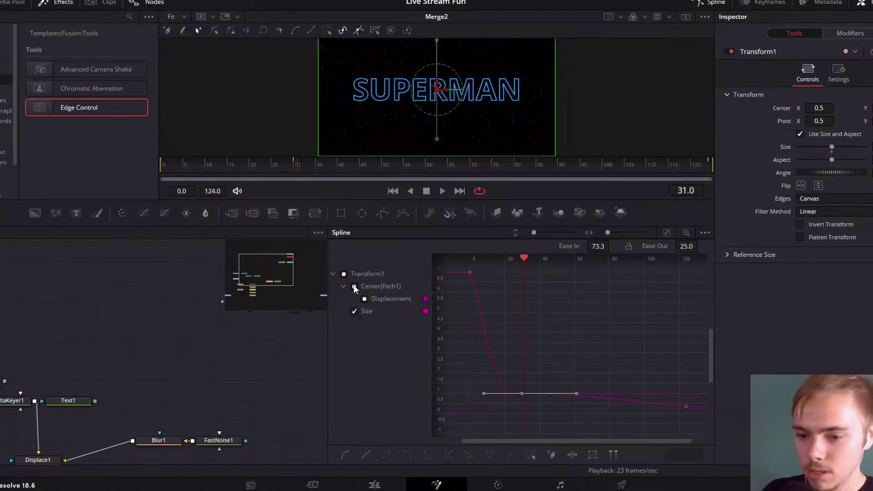
left_click(354, 286)
left_click_drag(577, 393, 564, 403)
key("space")
key("space")
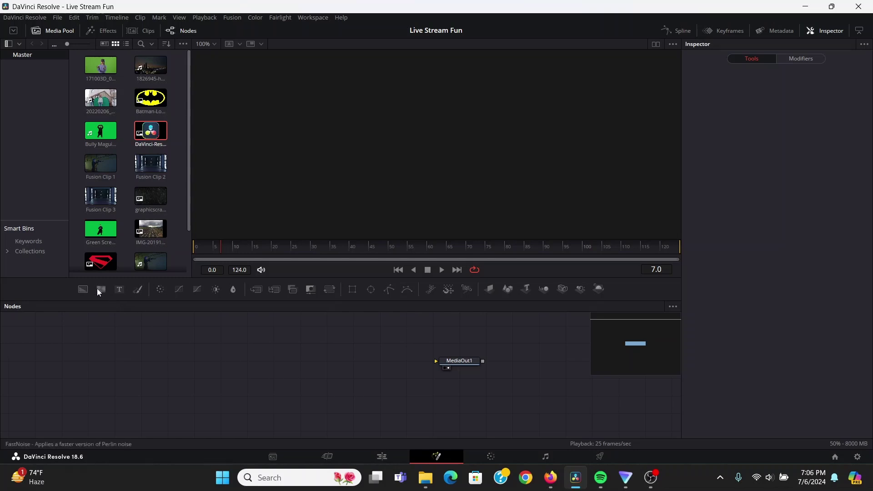
Add a FastNoise node feeding MediaOut1 and set its color type to Gradient.
left_click_drag(97, 288, 436, 360)
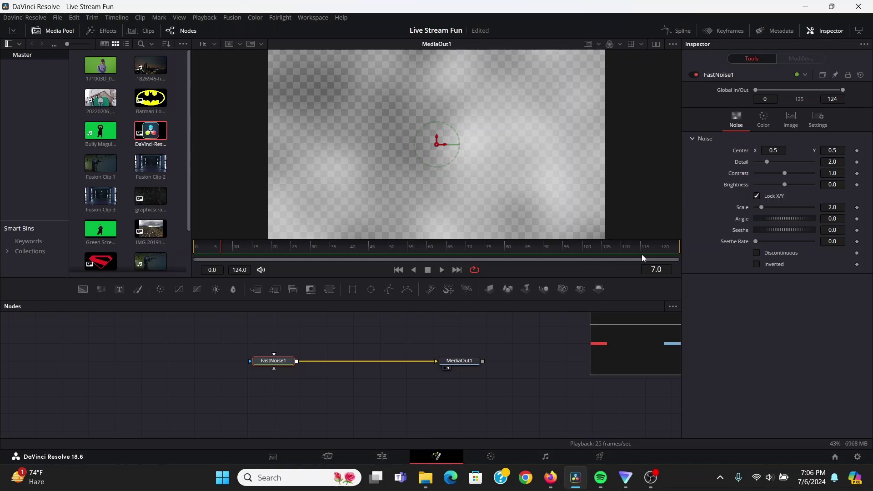
left_click(763, 124)
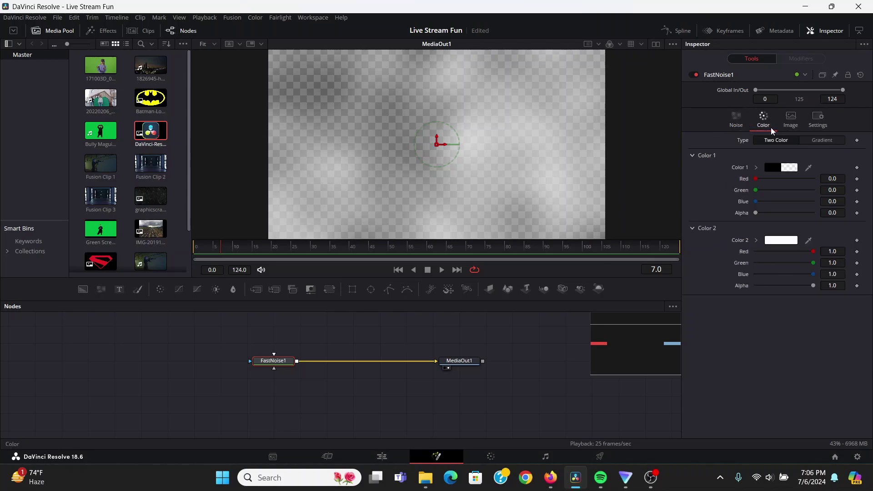
left_click(822, 141)
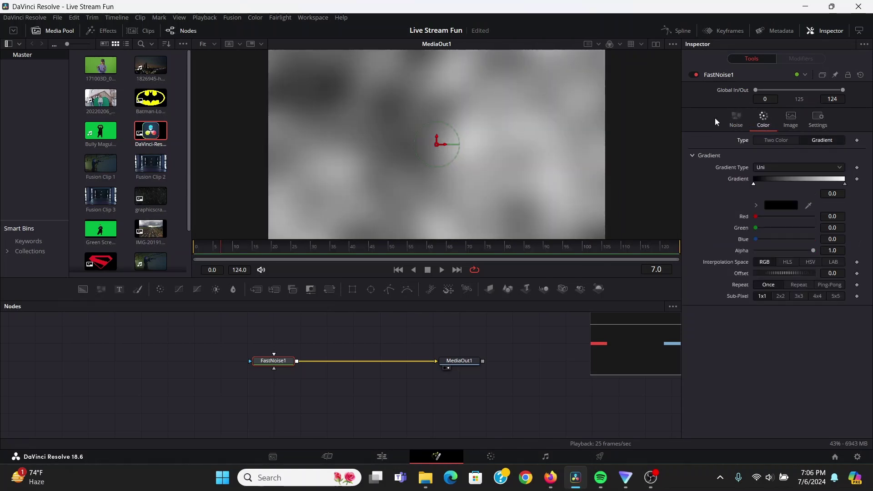
Set the FastNoise Detail to 10, Contrast to 5 and Scale to 100.
left_click(733, 120)
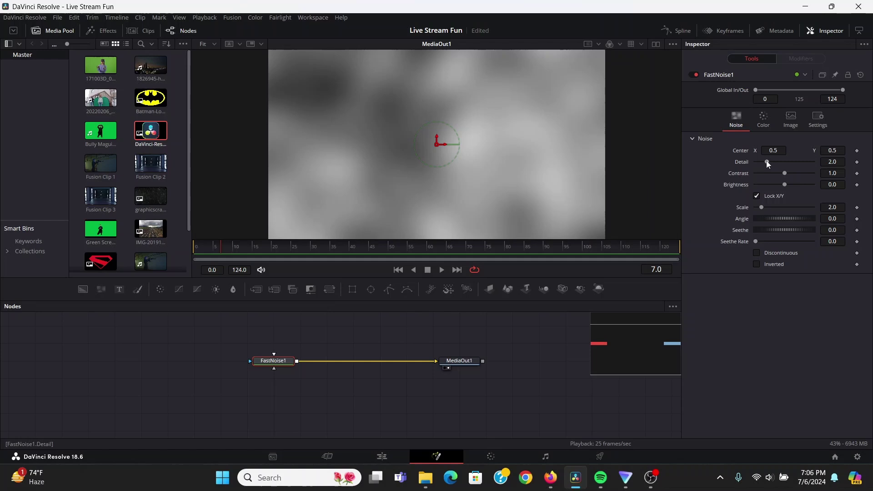
left_click_drag(767, 163, 816, 174)
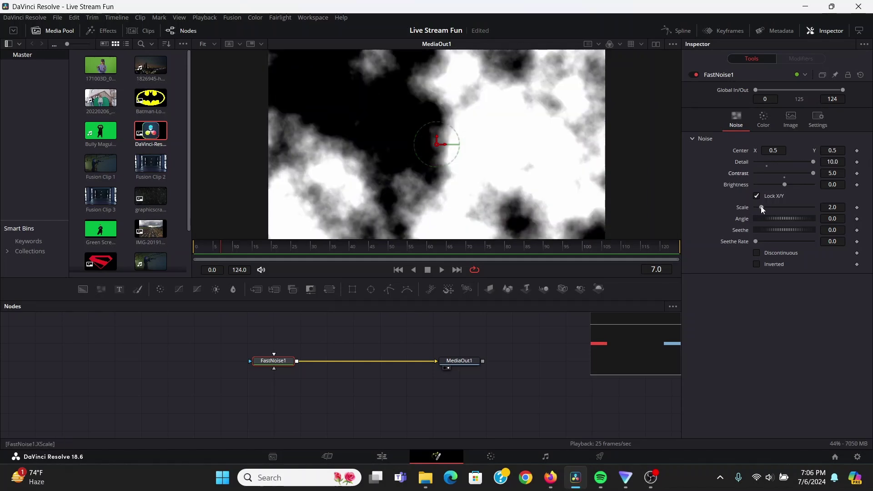
left_click_drag(762, 208, 820, 207)
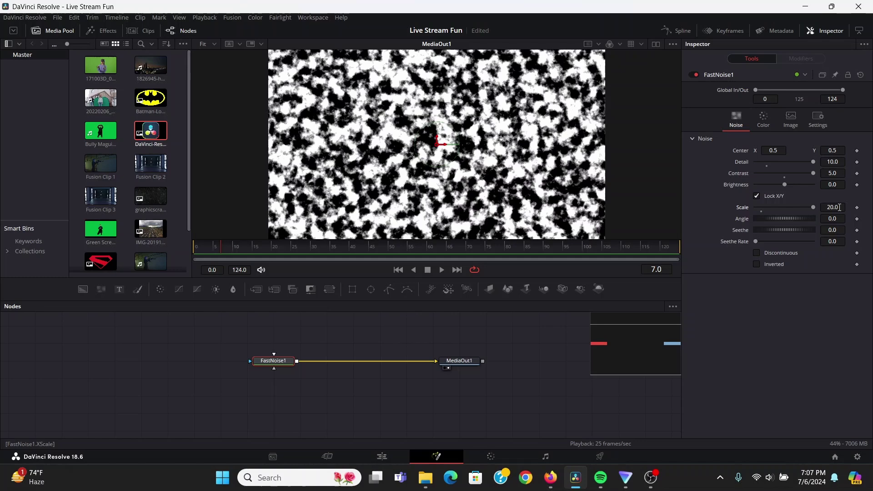
left_click(832, 207)
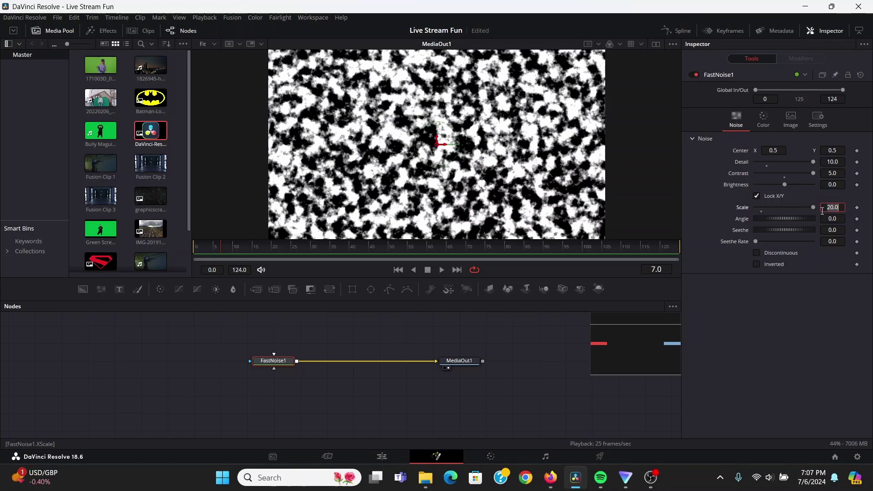
type("100")
key("Tab")
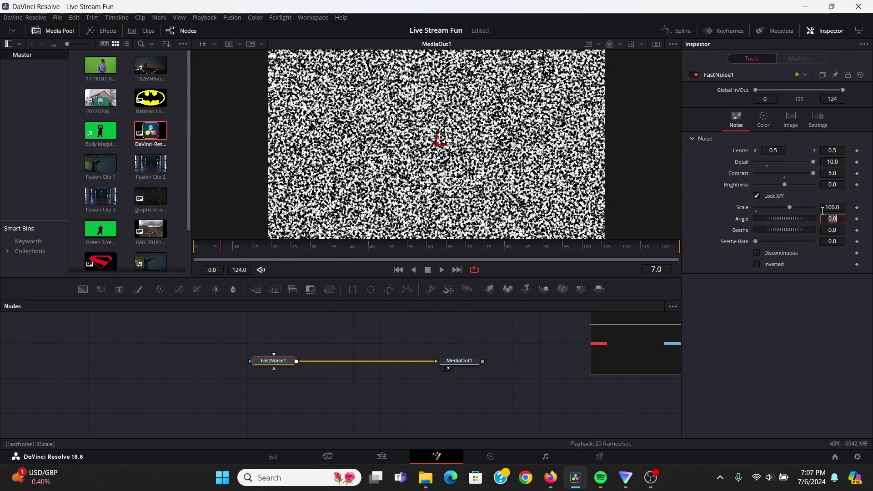
Lower the FastNoise Brightness to -4 for a sparse starfield look.
left_click_drag(784, 185, 740, 187)
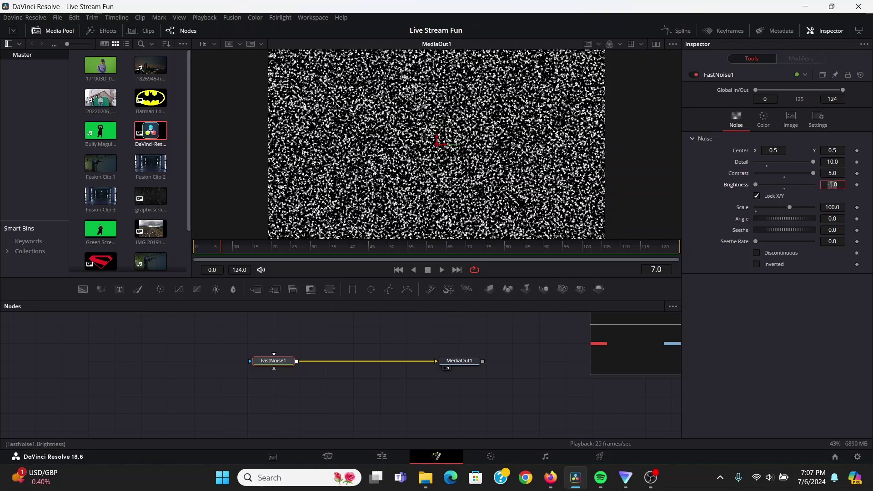
type("-1")
key("Tab")
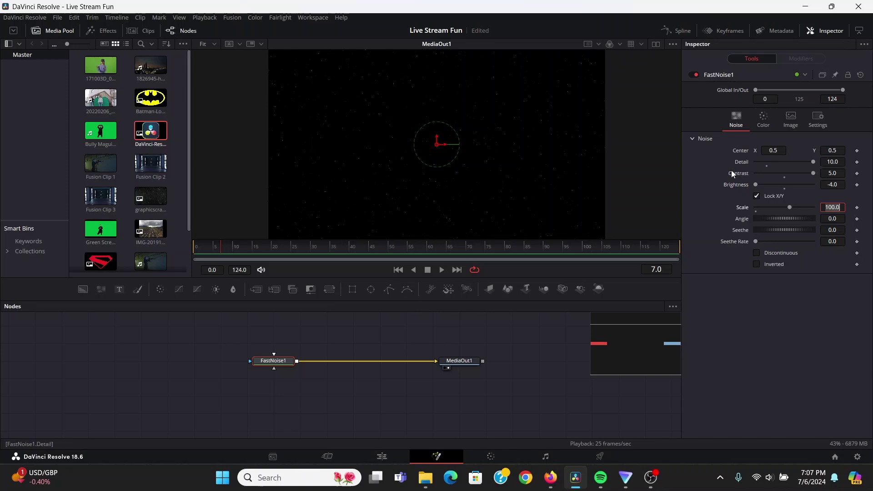
left_click_drag(757, 186, 759, 189)
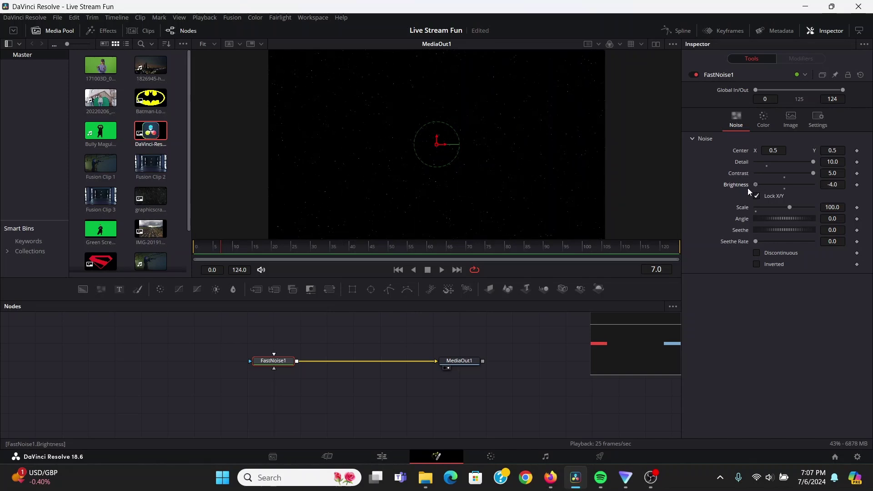
Add a separate Text+ node above the noise reading SUPERMAN and enlarge its size to about 0.244.
left_click_drag(364, 337, 346, 383)
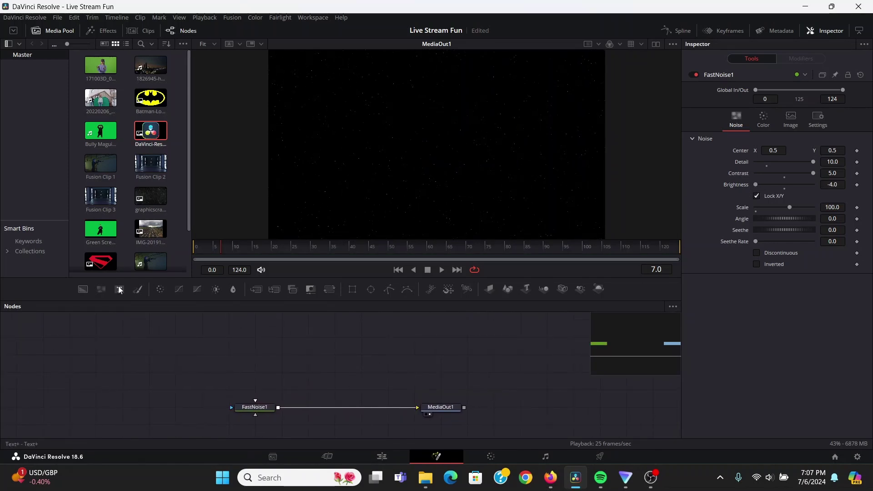
left_click(339, 347)
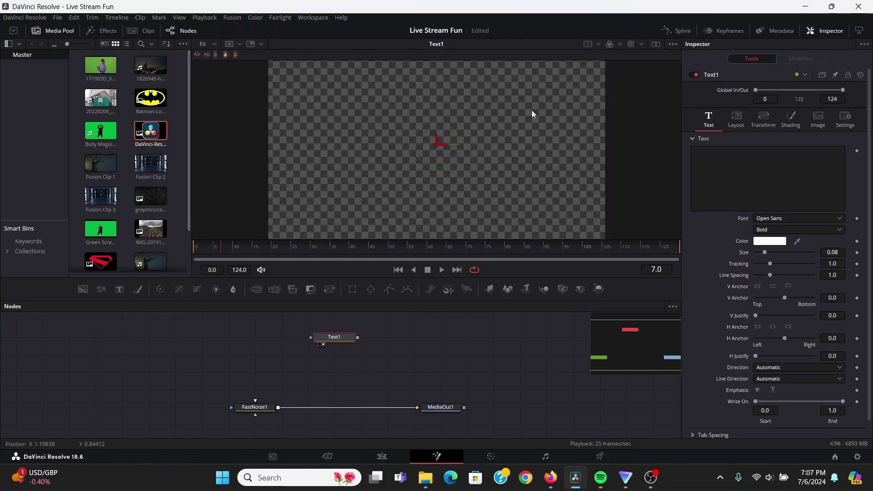
left_click(742, 169)
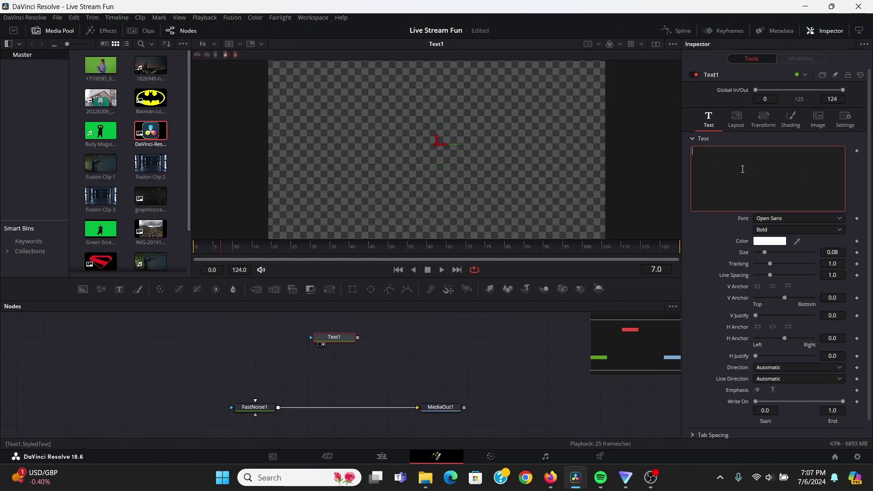
type("SUPERMAN")
left_click_drag(764, 252, 784, 253)
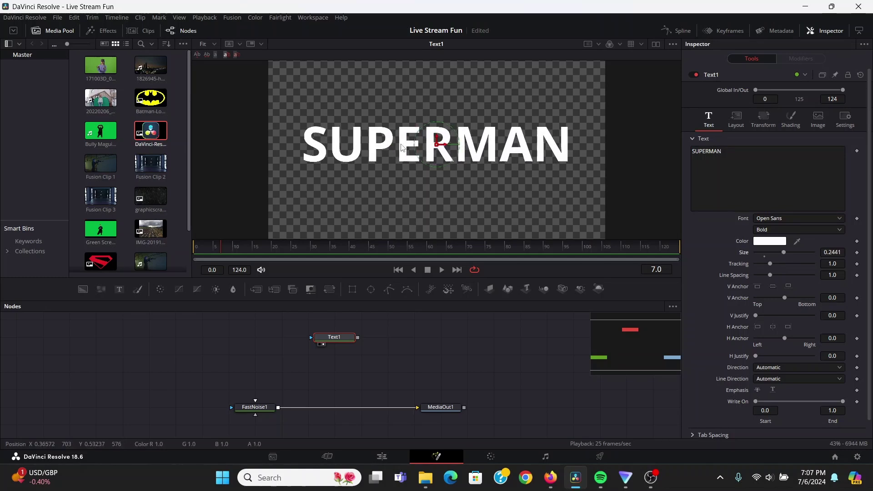
Disable the text's white solid fill, enable the outline shading element and color it blue with a hue of 0.56.
left_click(791, 119)
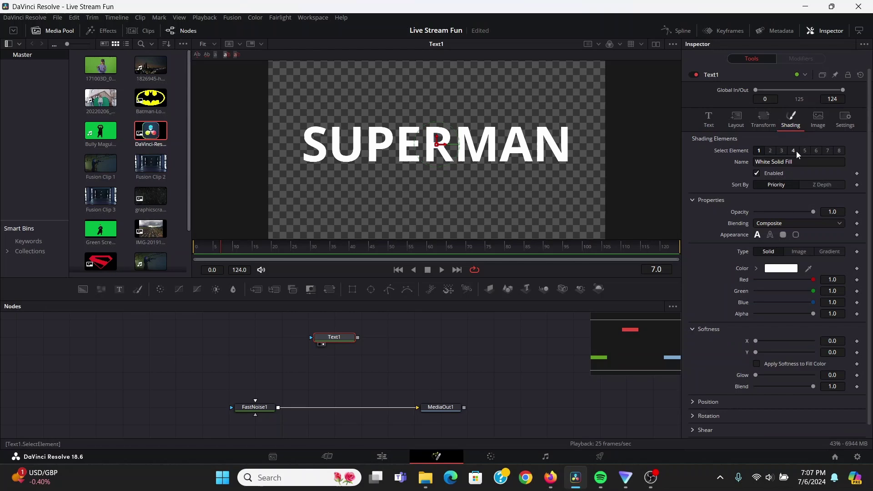
left_click(757, 176)
left_click(772, 151)
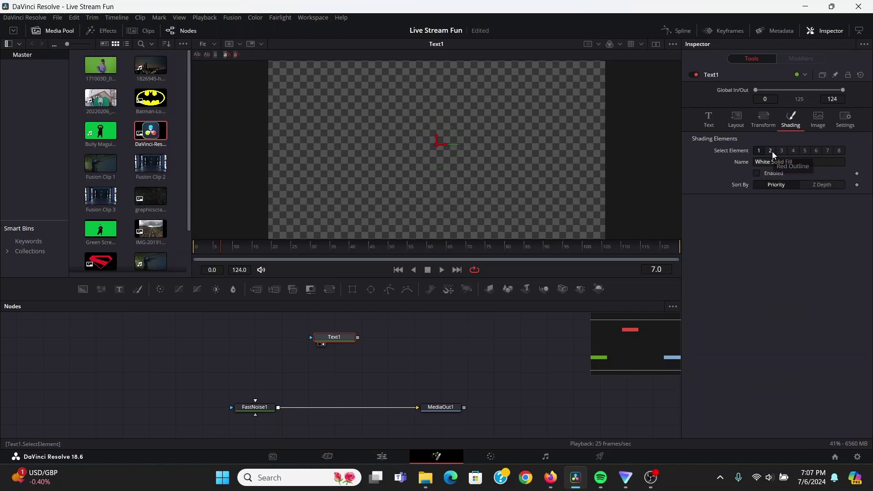
left_click(757, 174)
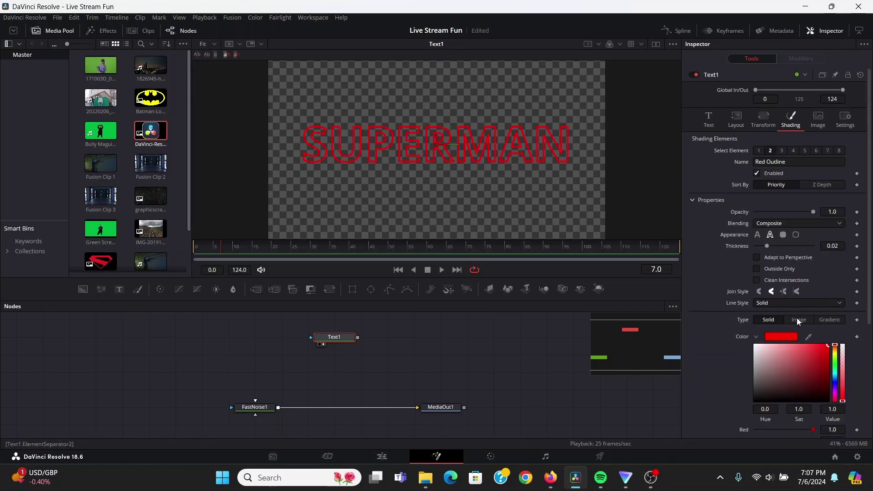
left_click(835, 377)
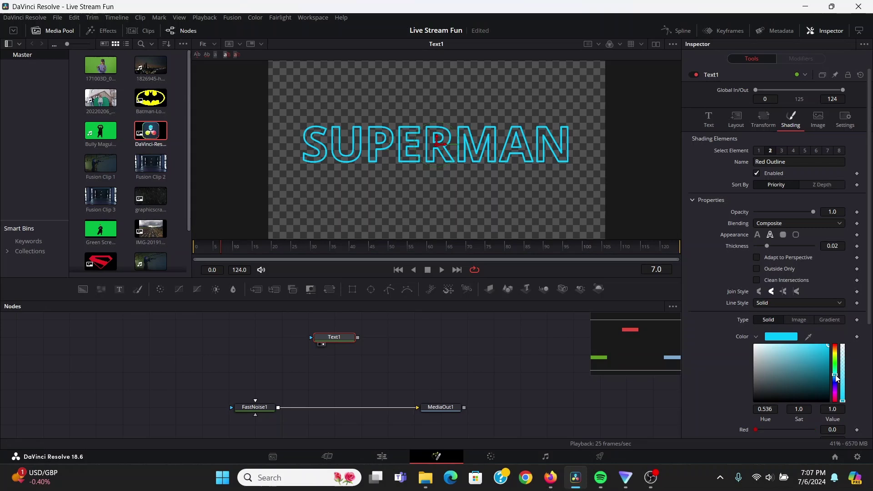
left_click_drag(834, 376, 834, 380)
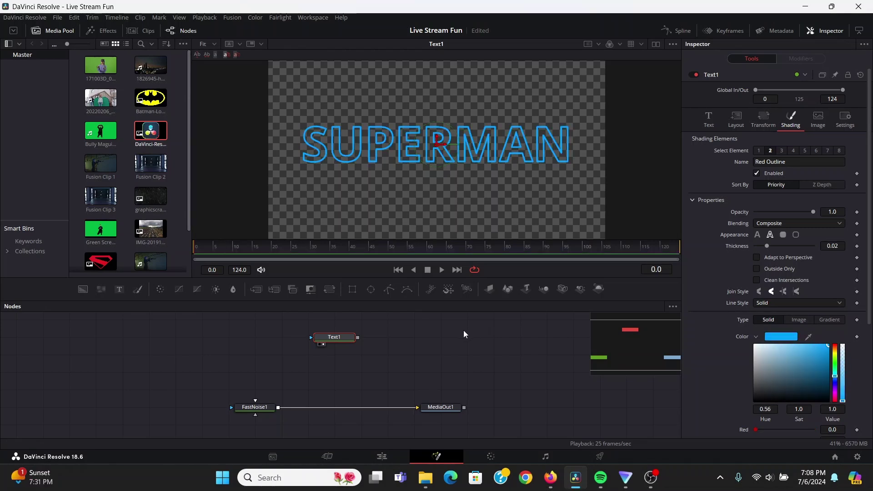
left_click(463, 330)
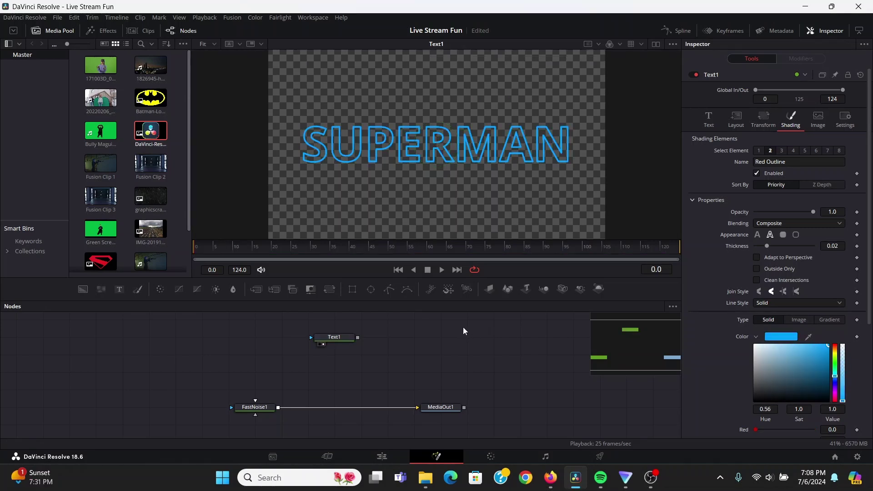
Add a Transform node after Text1 and place it directly beneath the text node.
left_click(333, 340)
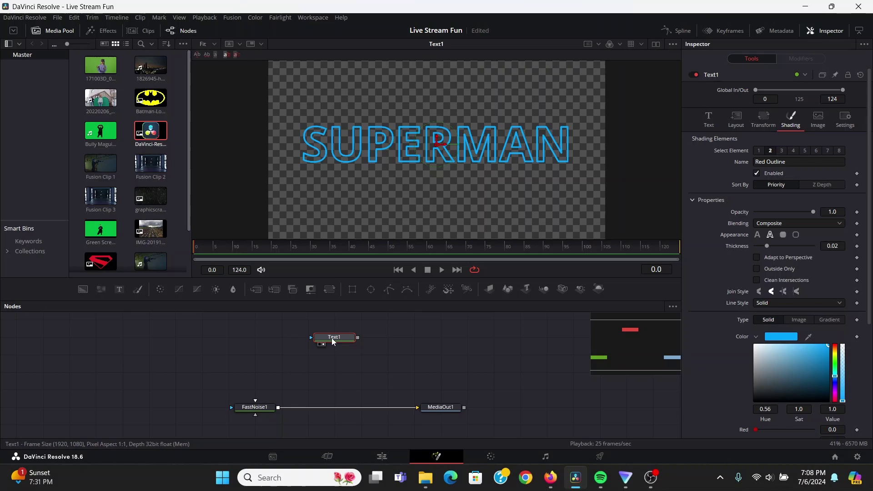
key("shift+space")
type("SO")
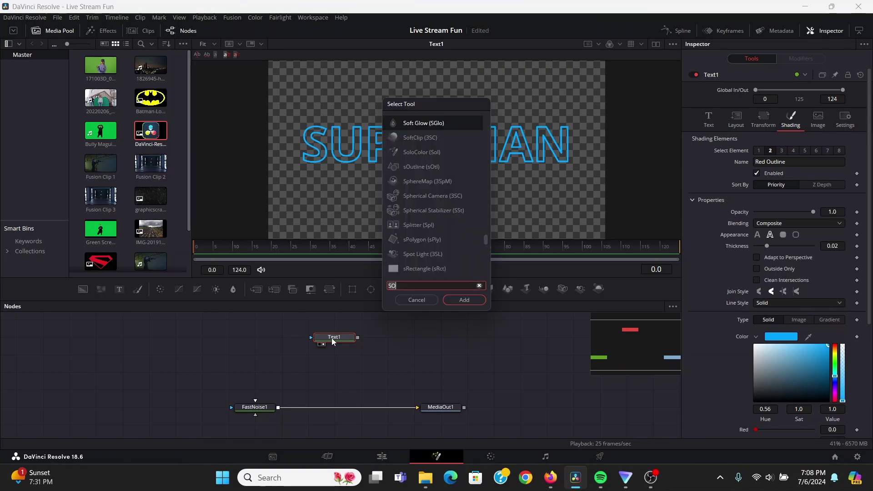
key("BackSpace")
key("BackSpace")
type("TR")
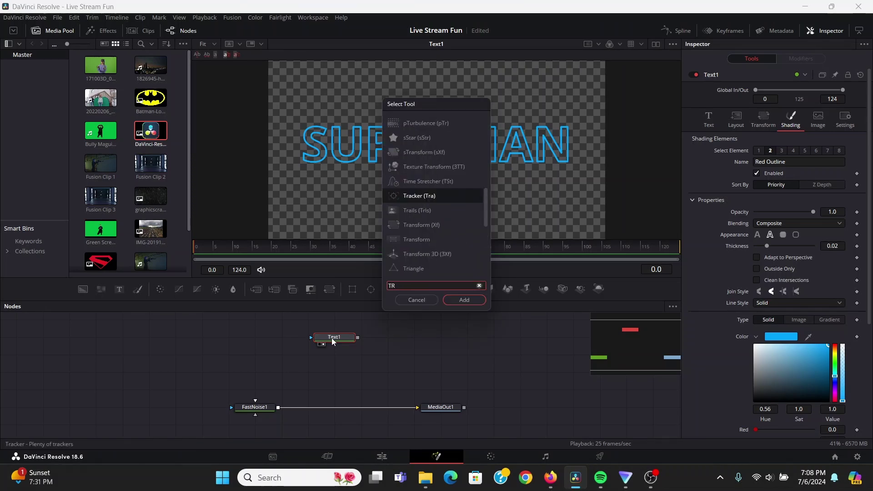
type("AN")
key("Return")
left_click_drag(379, 339, 328, 355)
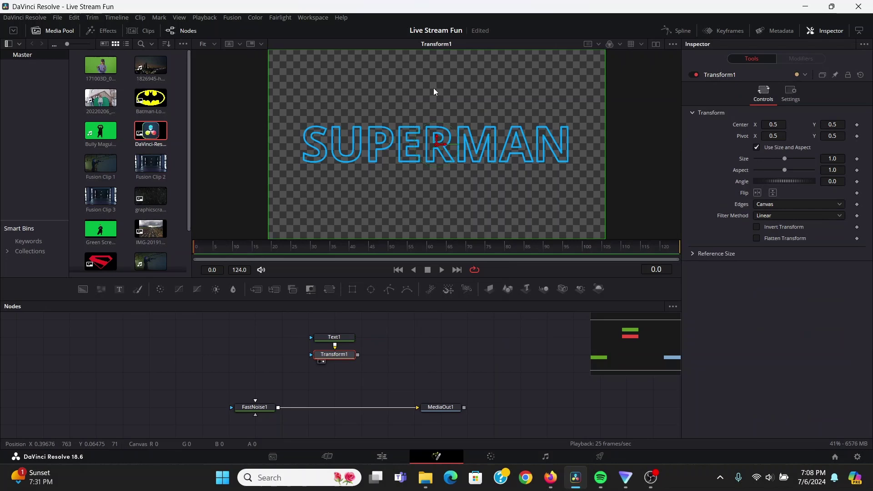
Set keyframes for the Transform's Center and Size at frame 35.
left_click(215, 248)
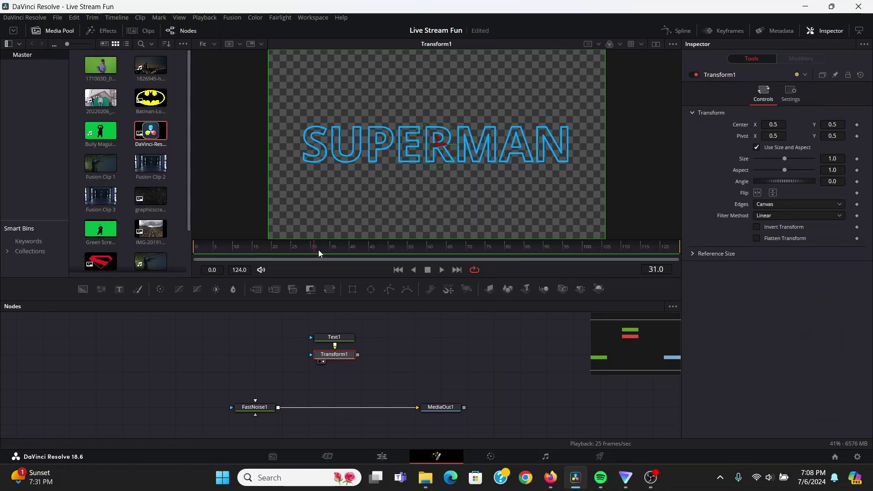
left_click(857, 126)
left_click(857, 159)
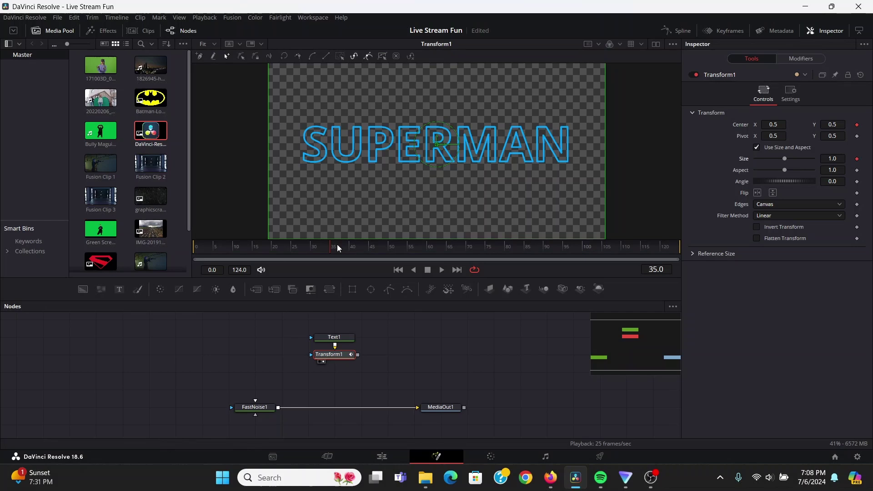
At frame 0, set the Transform's Size to 7 and raise Center Y to move the text upward, and play the animation.
left_click_drag(326, 249, 194, 246)
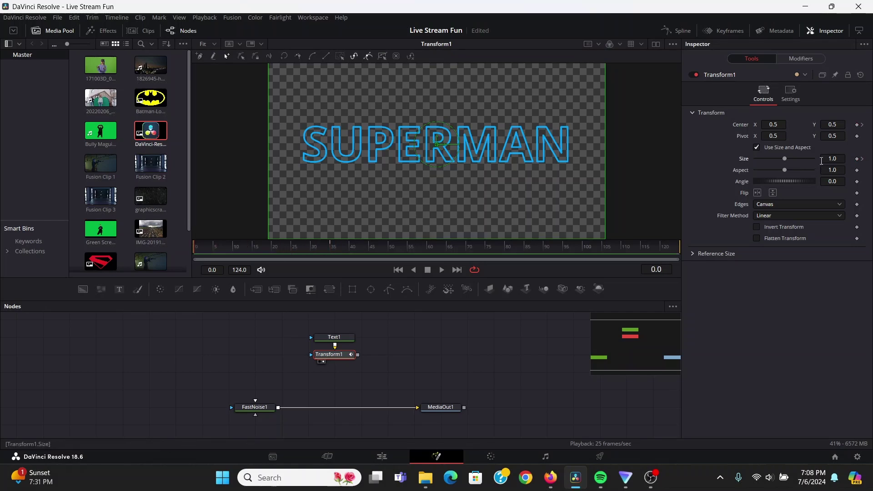
left_click_drag(785, 159, 834, 164)
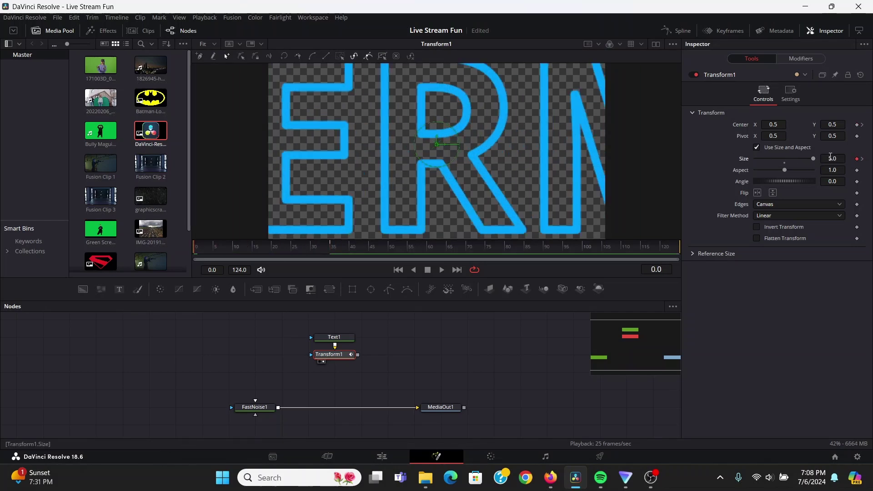
type("7")
key("Tab")
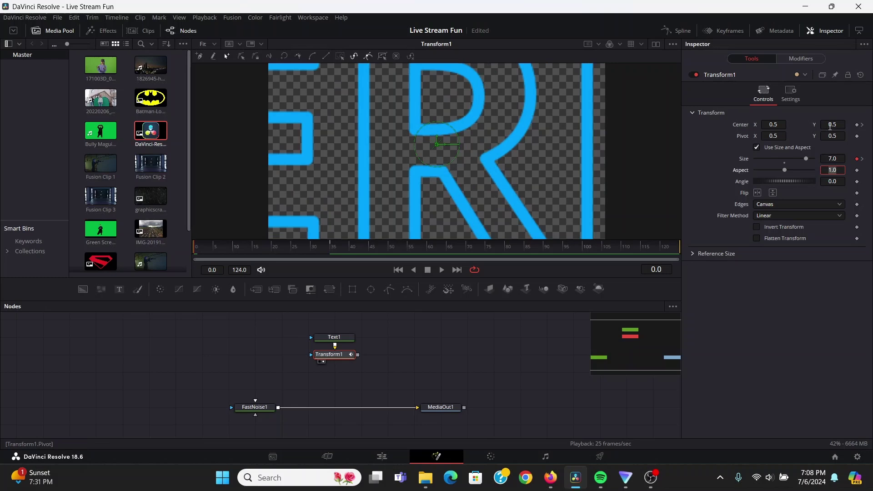
left_click_drag(828, 124, 870, 124)
key("space")
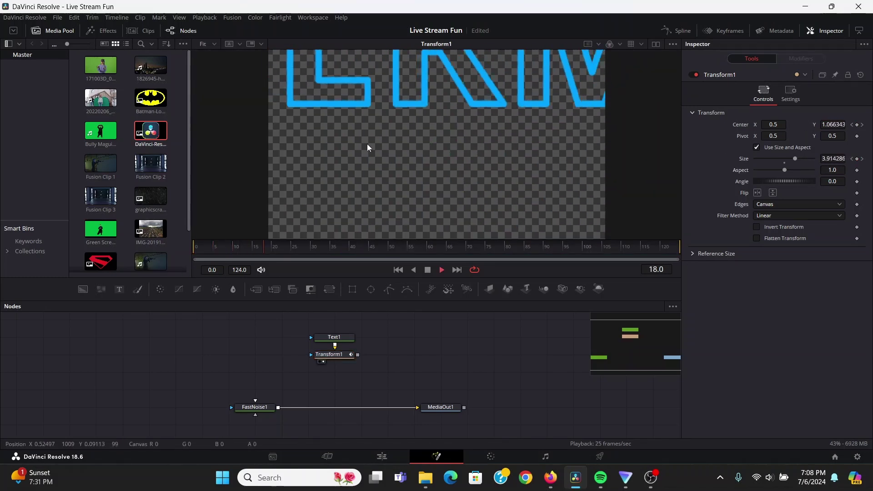
key("space")
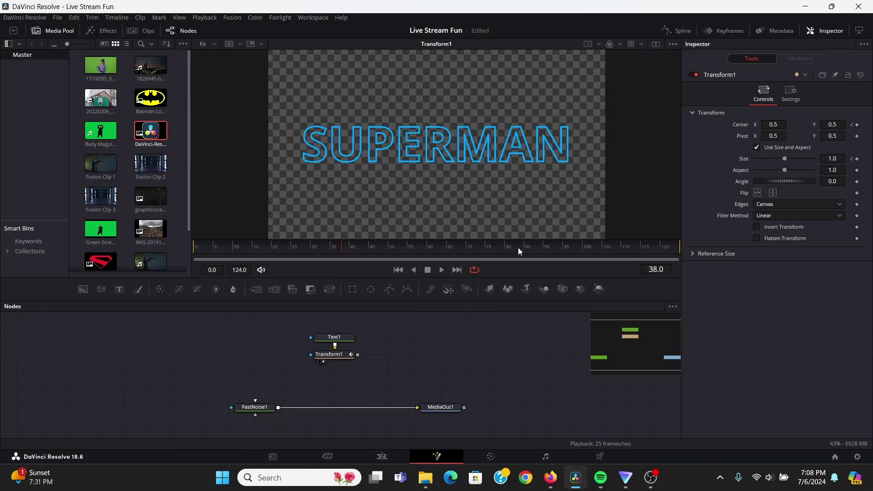
At frame 124, reduce Transform1's Size to about 0.4 and play the animation from the start.
left_click_drag(695, 251, 737, 252)
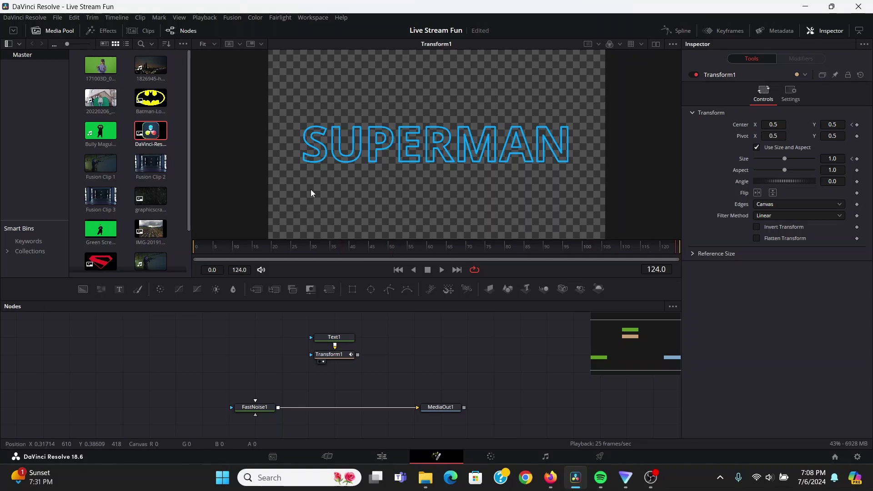
left_click(330, 354)
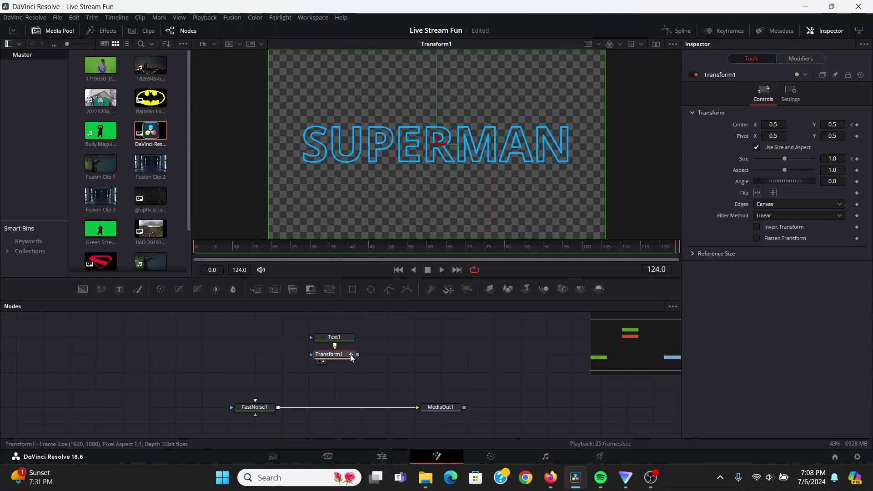
left_click_drag(784, 159, 768, 159)
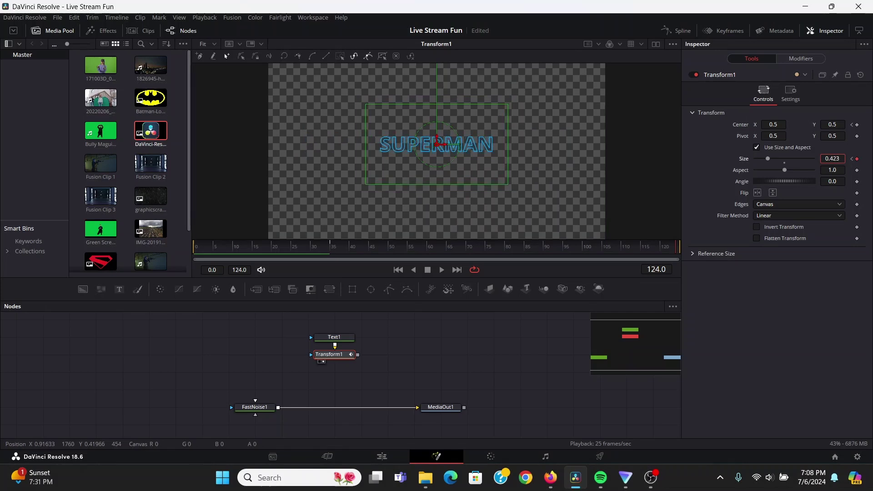
left_click_drag(472, 249, 130, 277)
key("space")
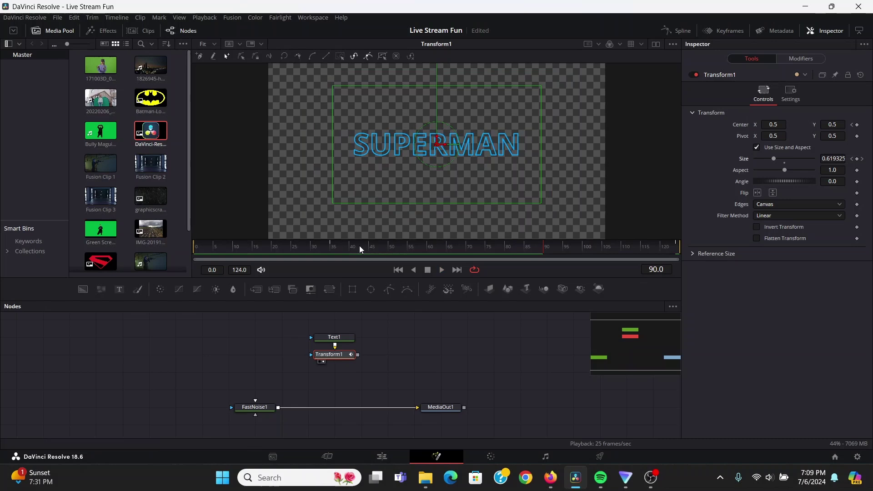
left_click_drag(359, 246, 193, 256)
key("space")
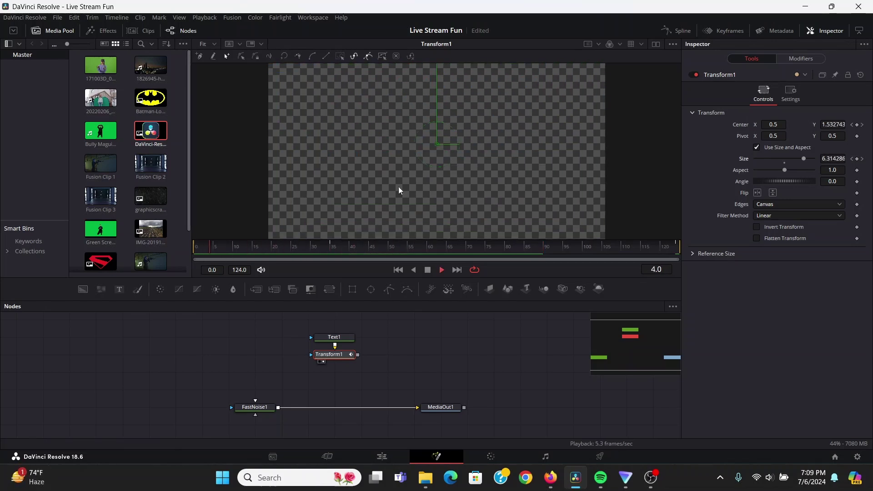
key("space")
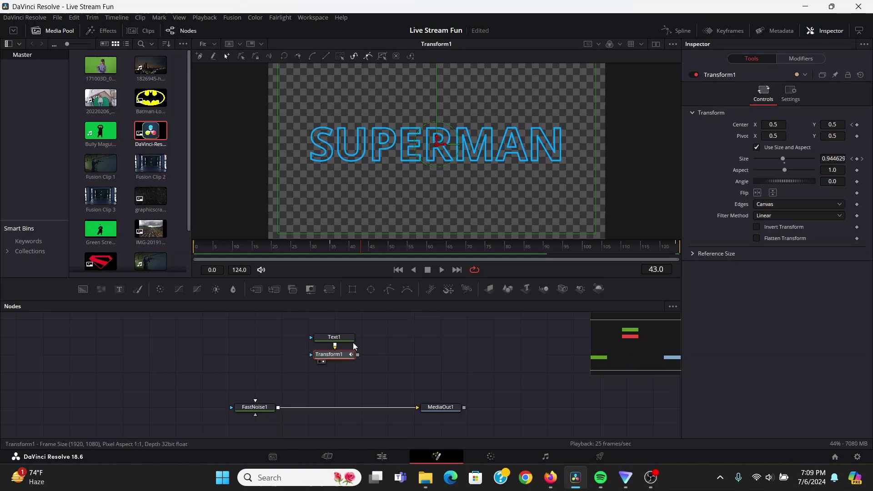
Open the Spline editor, show Transform1's Displacement and Size curves and fit them in view.
left_click(675, 29)
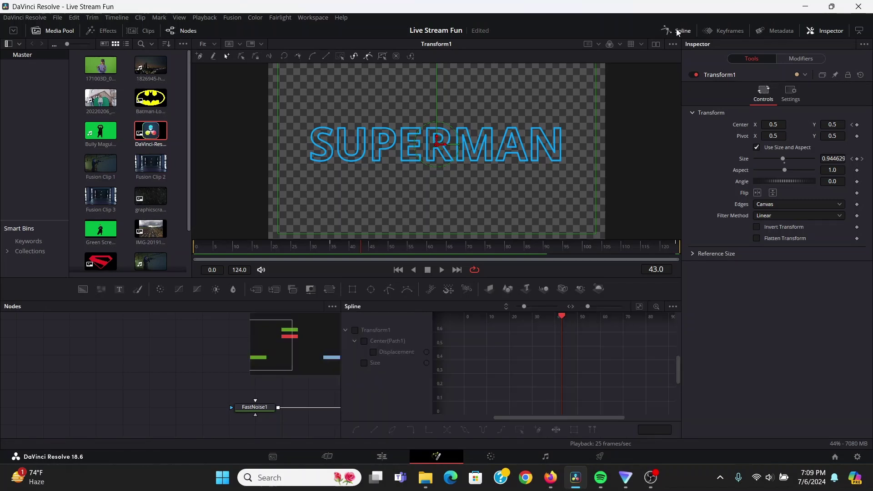
left_click(673, 307)
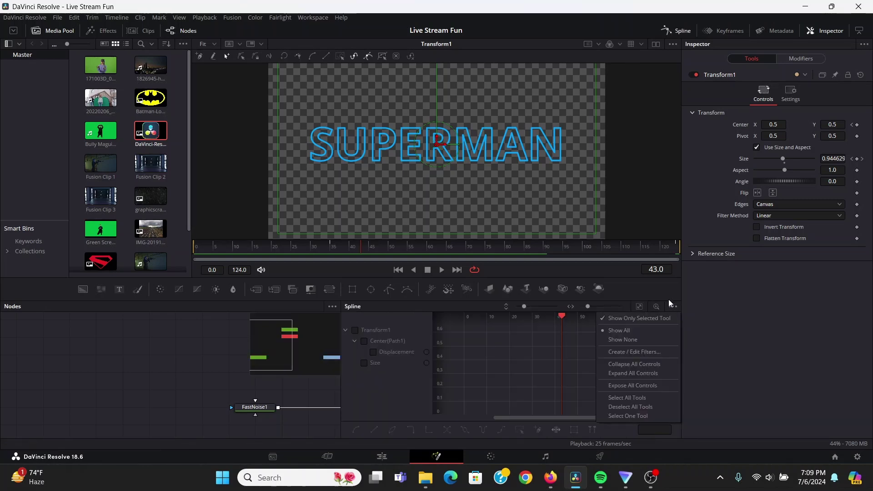
left_click(365, 331)
left_click(356, 330)
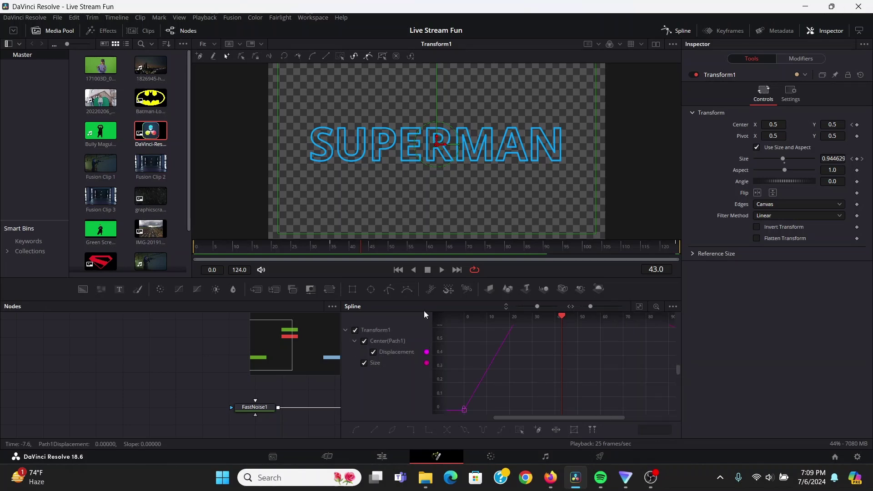
left_click_drag(646, 302, 641, 260)
left_click(639, 259)
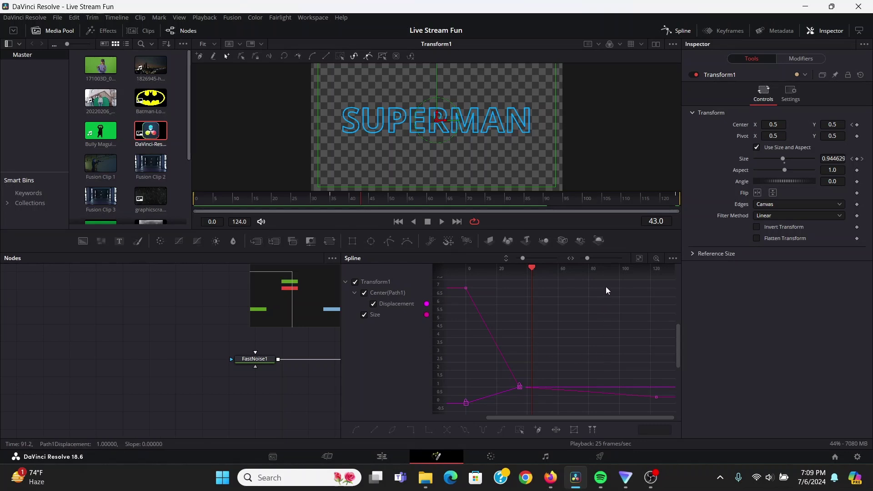
Smooth the Displacement and Size keyframes at frames 0 and 35.
left_click_drag(605, 286, 419, 433)
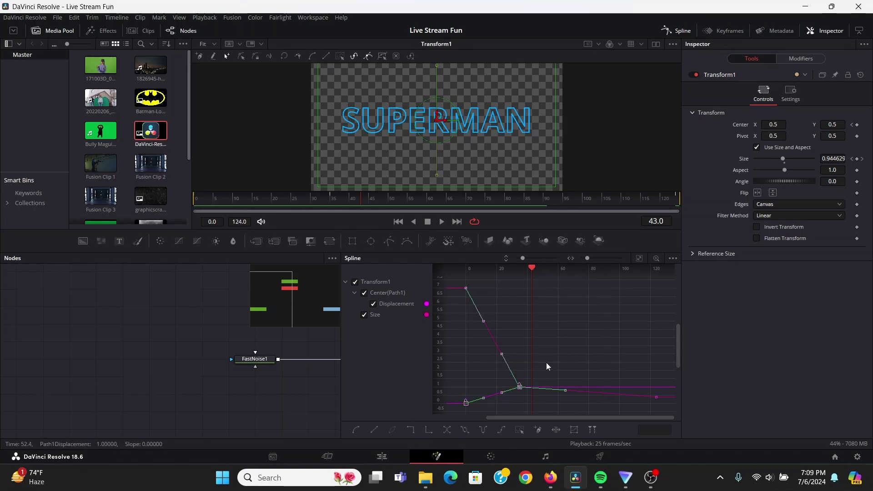
key("s")
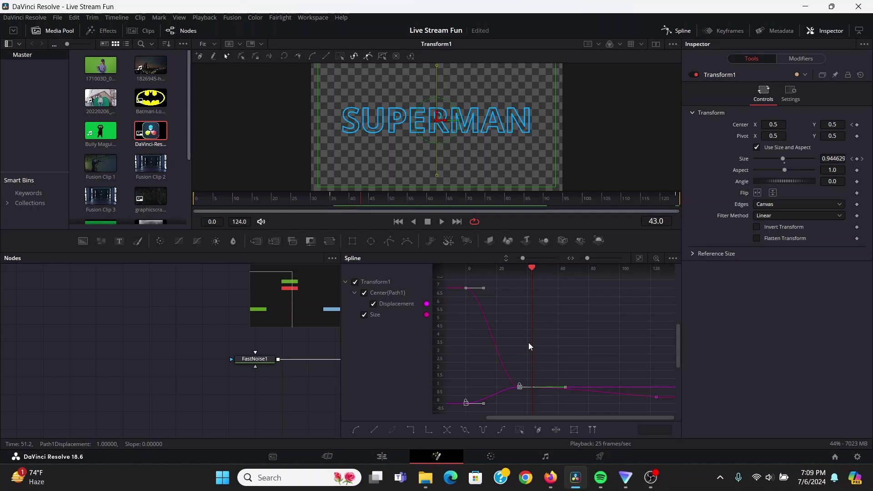
left_click_drag(531, 268, 448, 311)
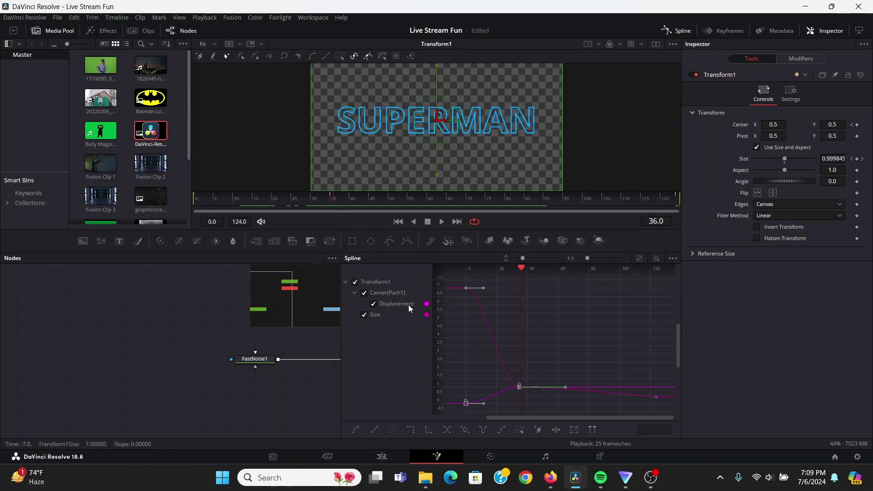
Hide the Displacement curve and angle the outgoing handle of the Size keyframe at frame 35 downward for a continuous shrink.
left_click(373, 304)
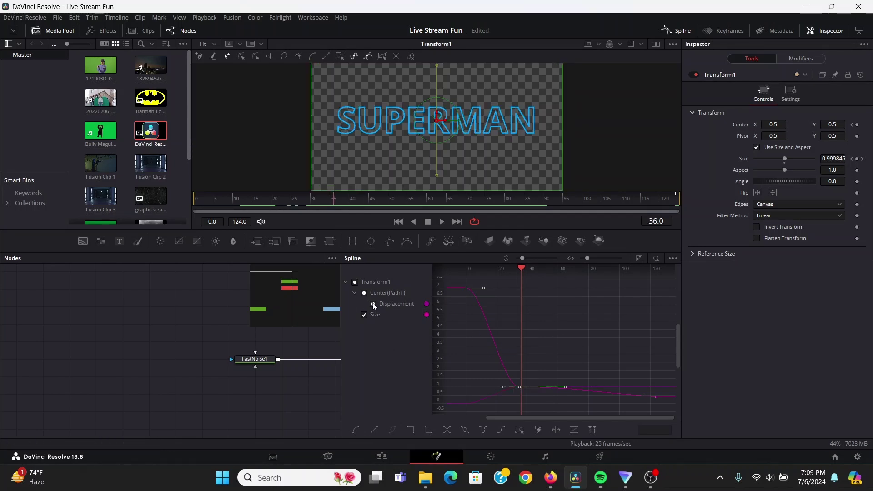
left_click(638, 258)
left_click_drag(557, 385, 500, 412)
scroll(539, 381, "up", 3)
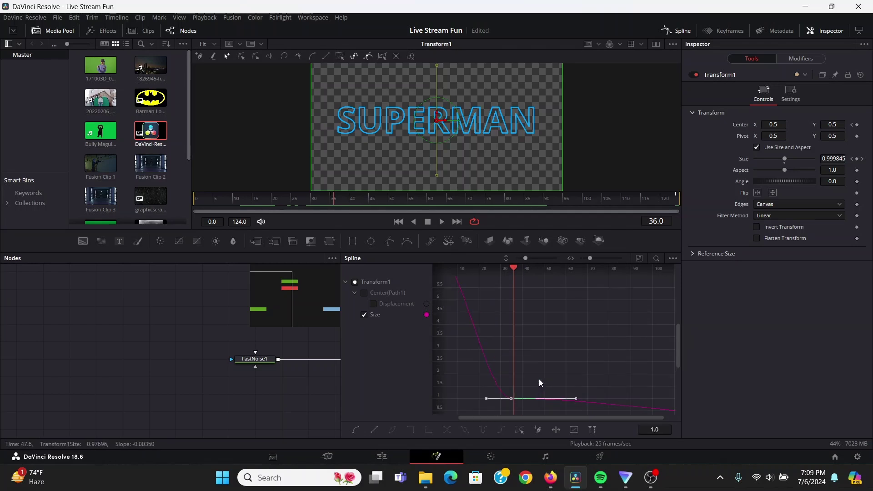
left_click_drag(545, 377, 597, 328)
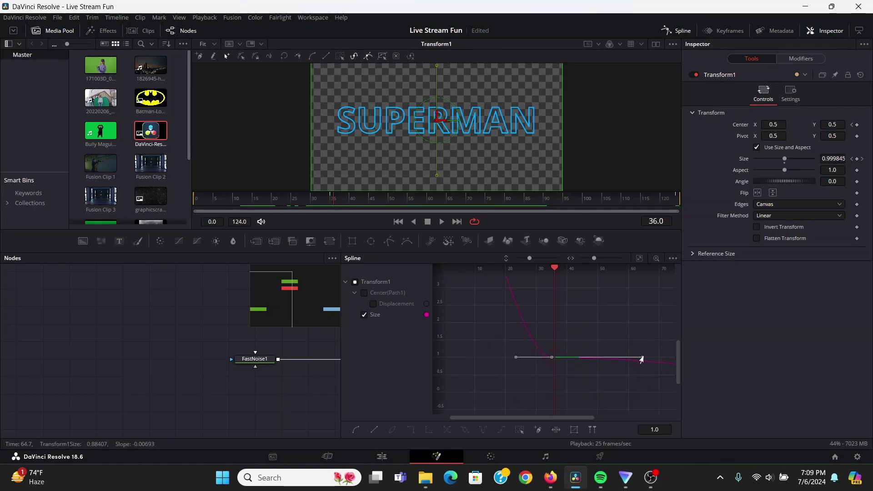
left_click_drag(641, 361, 606, 383)
Play the adjusted animation from the start and close the Spline editor.
key("space")
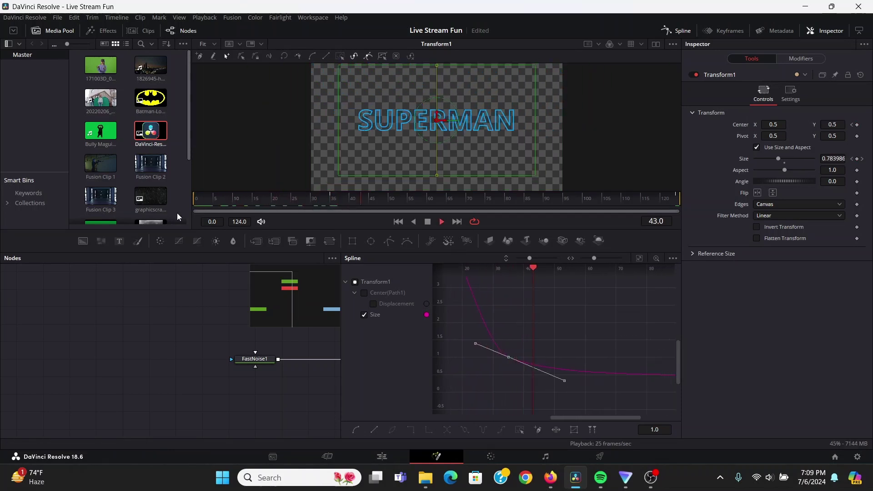
key("space")
left_click_drag(323, 197, 198, 206)
key("space")
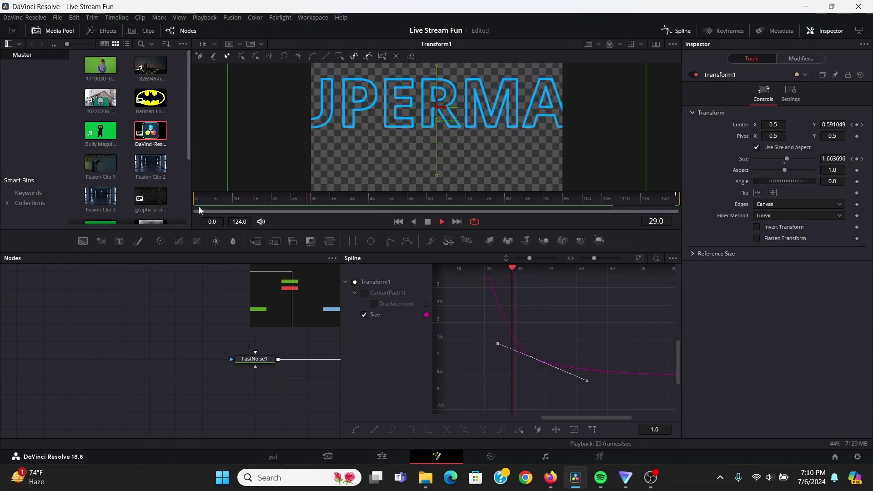
left_click(682, 31)
left_click(318, 234)
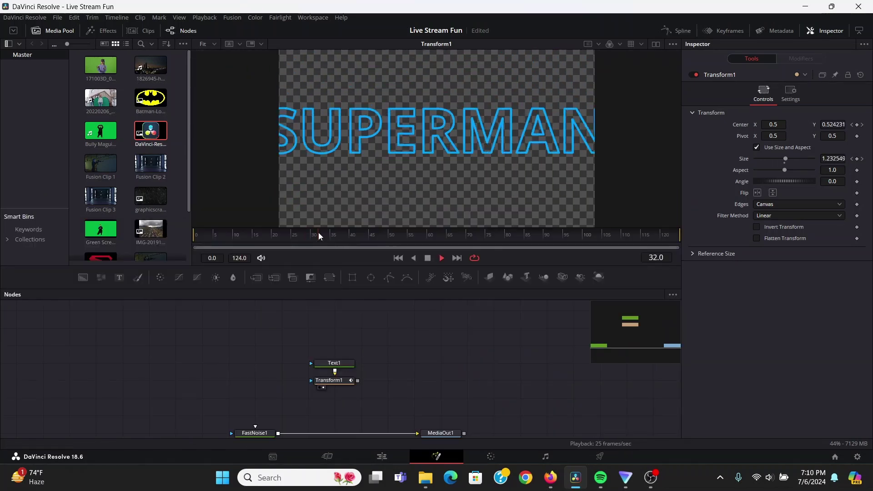
left_click(337, 234)
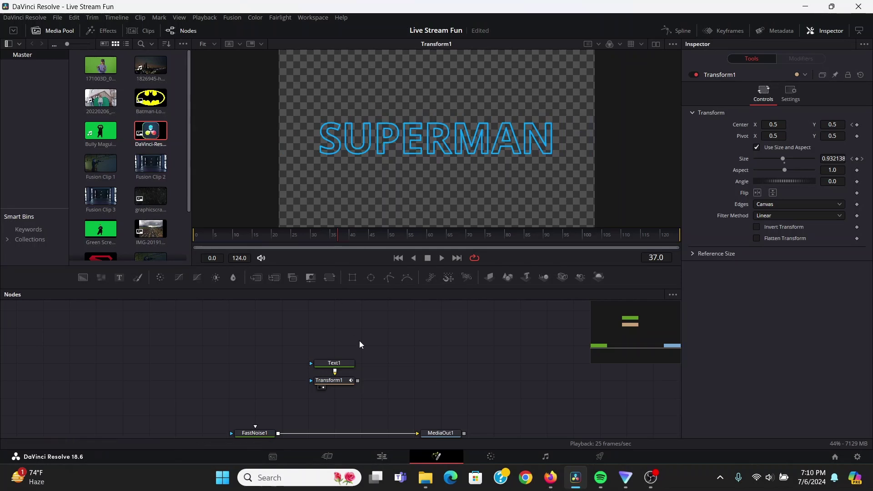
Duplicate the keyframed Transform1 node and place the copy directly to the right of the original.
left_click(342, 380)
key("ctrl+v")
left_click_drag(336, 374, 382, 380)
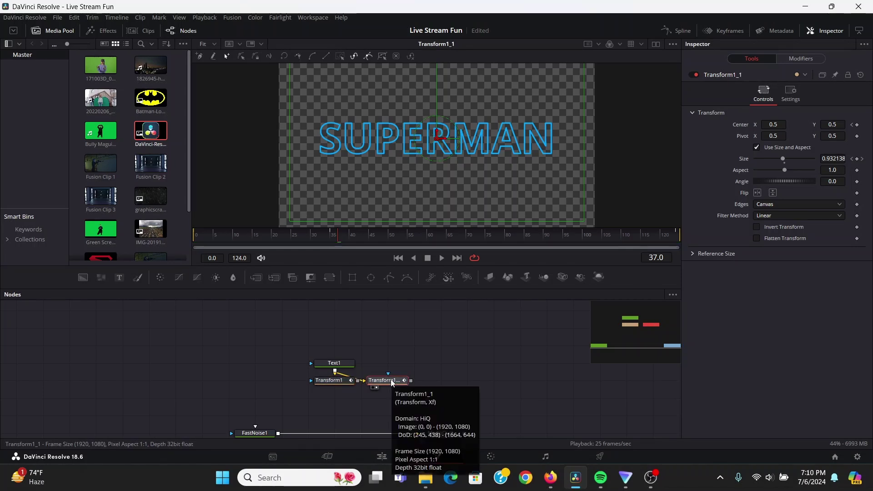
Enable Motion Blur on the duplicated Transform with Quality 10 and Shutter Angle 360.
left_click(791, 97)
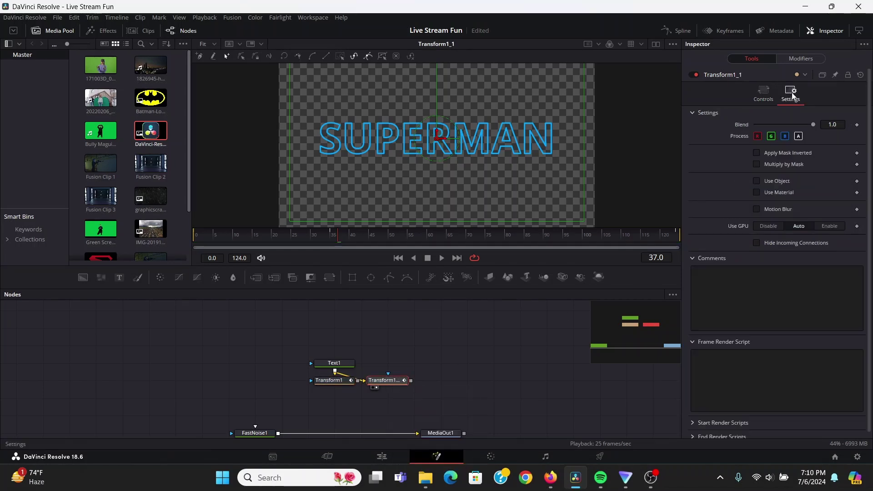
left_click(758, 209)
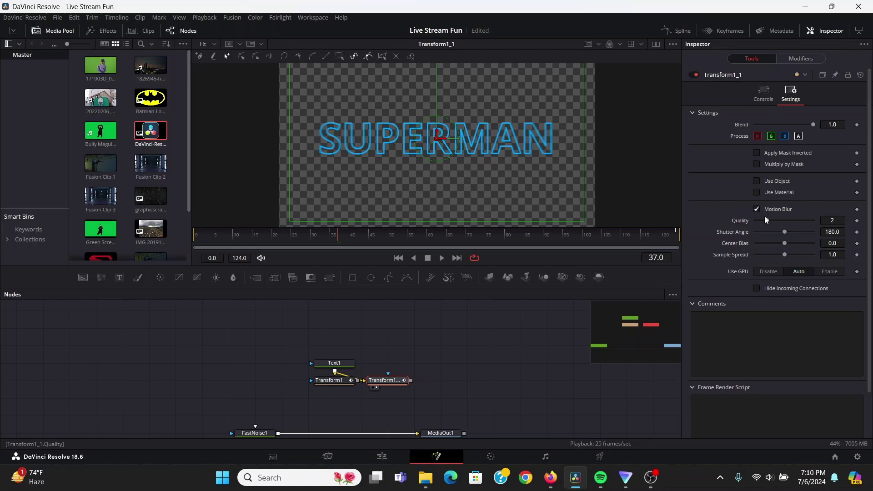
left_click(815, 219)
left_click_drag(785, 232, 853, 231)
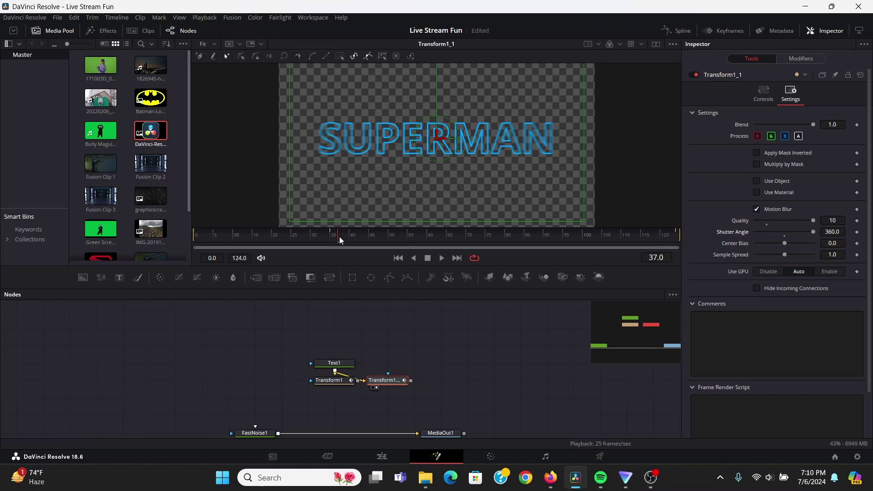
Compare the motion blur at Quality 2 and Quality 10 and preview the blur around frames 31 to 39.
mouse_move(339, 236)
left_mouse_down()
mouse_move(285, 239)
mouse_move(323, 241)
left_mouse_up()
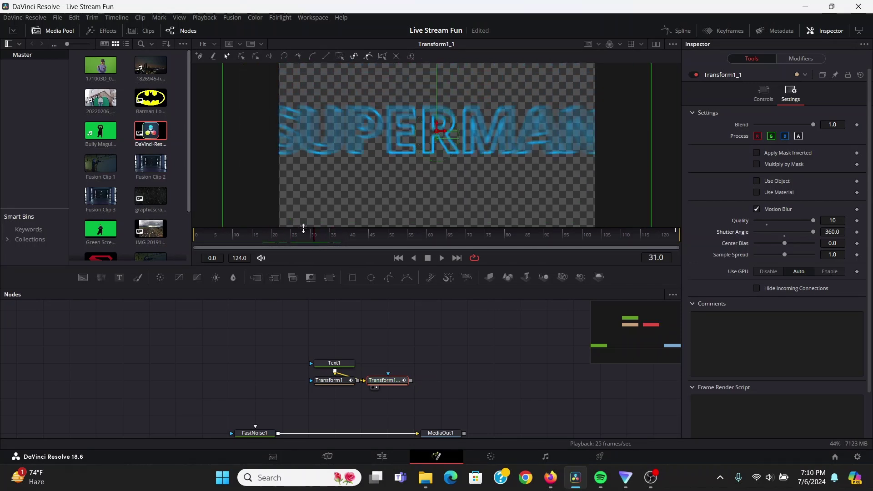
left_click(766, 220)
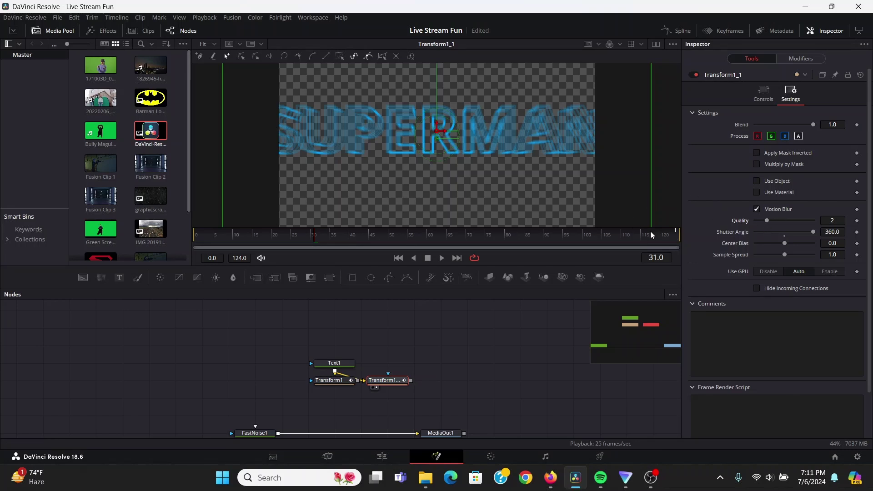
left_click_drag(767, 221, 819, 221)
key("space")
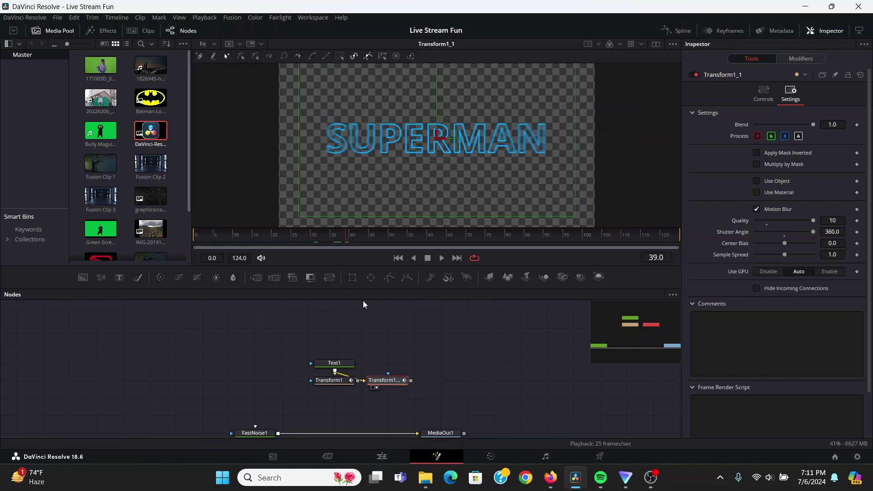
left_click_drag(336, 236, 320, 241)
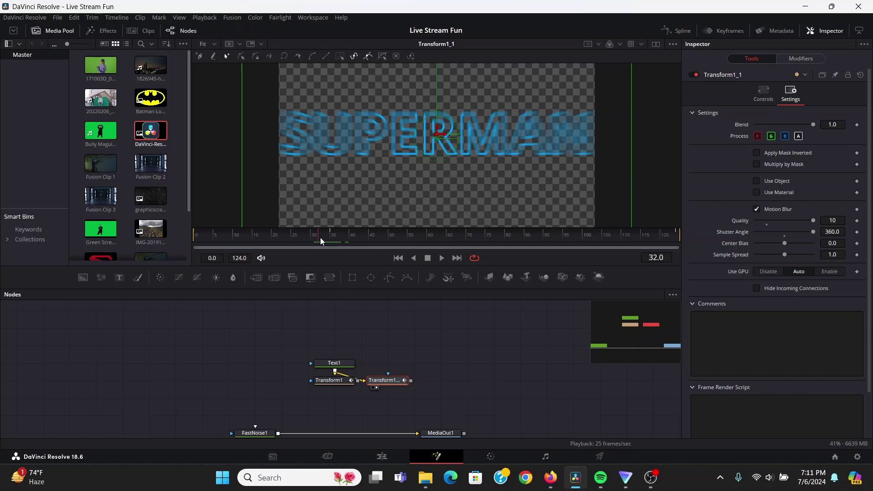
Add an Echo node after the duplicated Transform and play the result from the beginning.
key("shift+space")
type("echo")
key("Return")
left_click(206, 239)
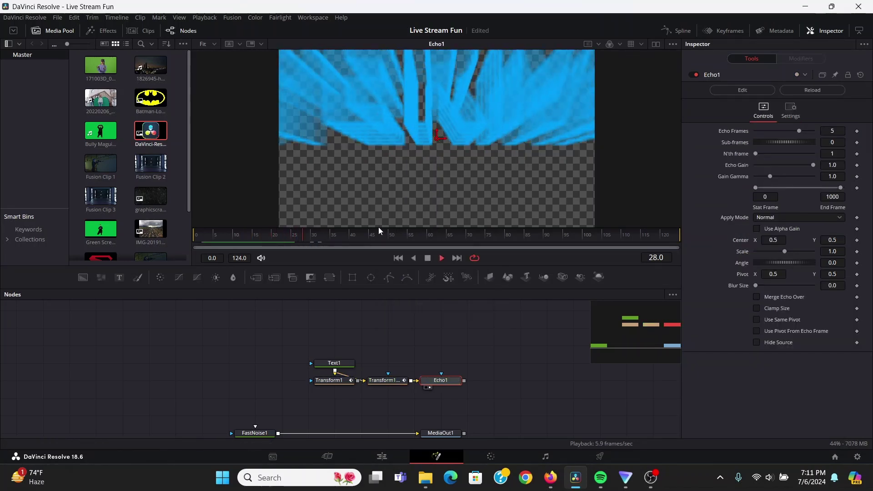
key("space")
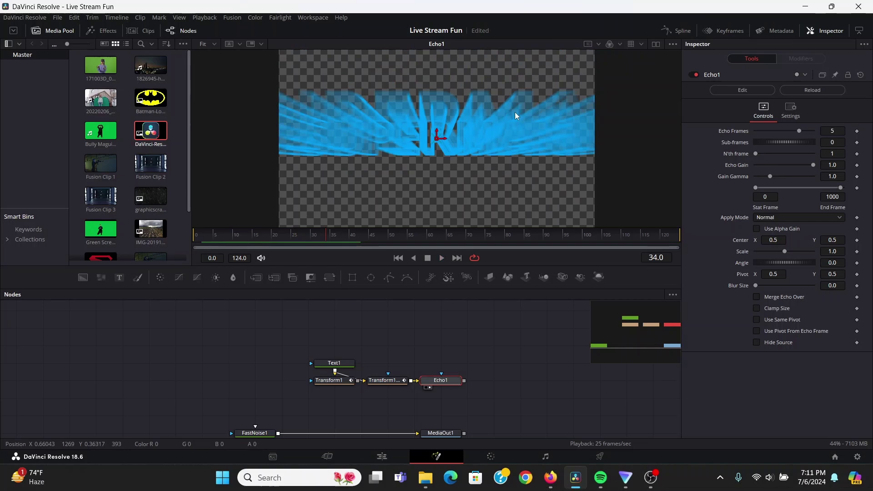
Set the Echo's Apply Mode to Screen and Echo Frames to 10.
left_click(772, 219)
left_click(773, 233)
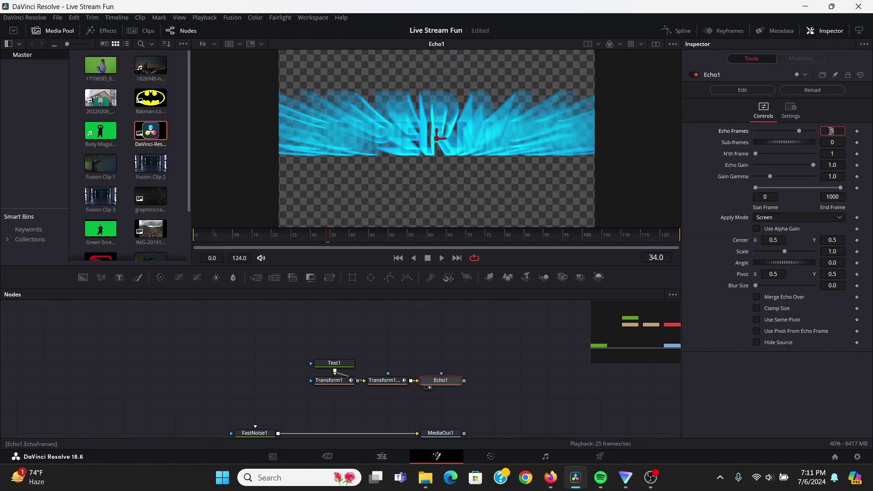
key("Tab")
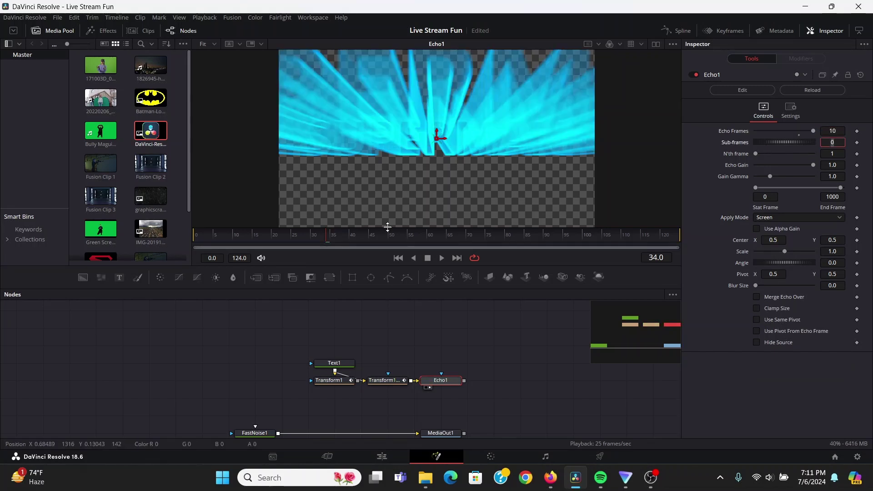
Keyframe the Echo's Echo Frames at 10 on frame 35 and at 0 on frame 45.
left_click_drag(312, 235, 332, 235)
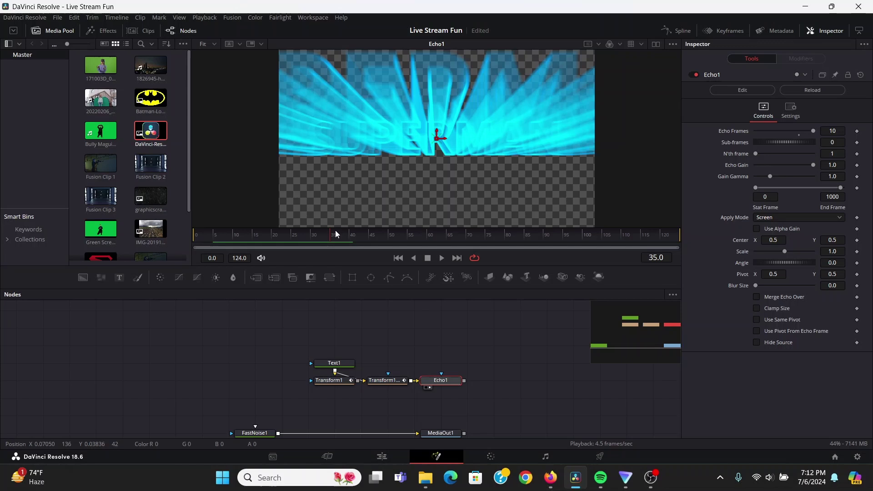
left_click(857, 131)
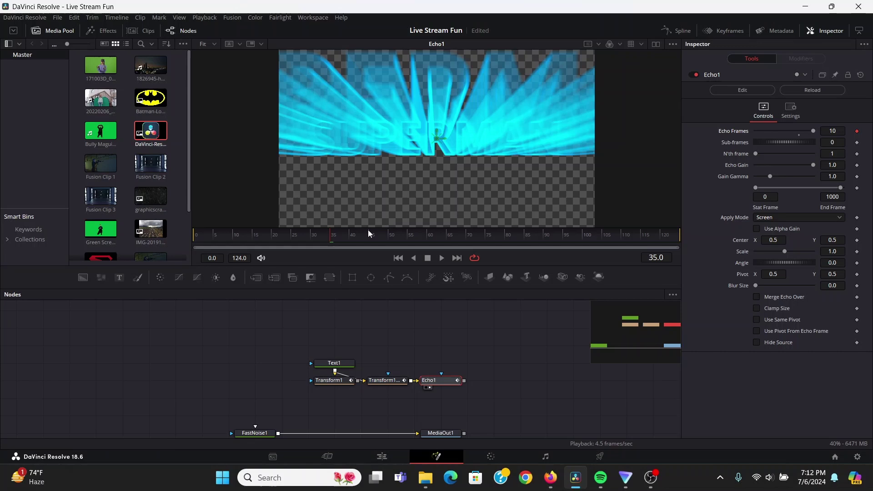
left_click_drag(355, 232, 372, 234)
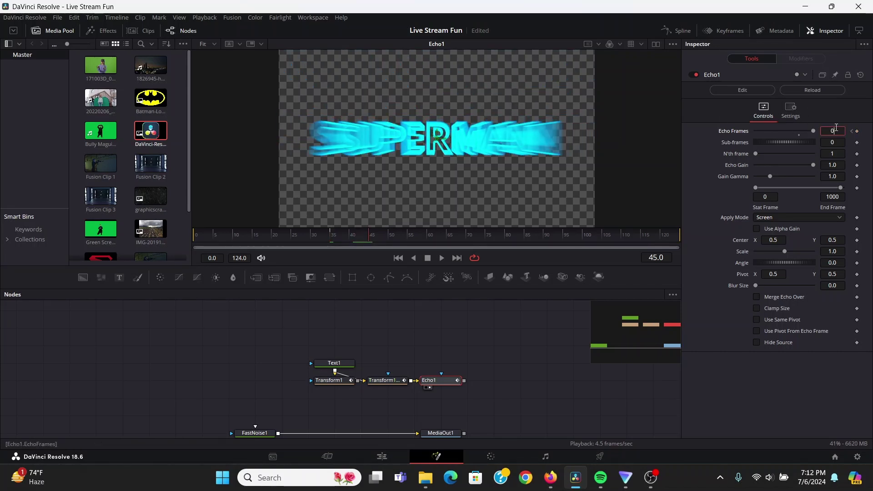
type("10")
key("Tab")
left_click_drag(361, 237, 302, 234)
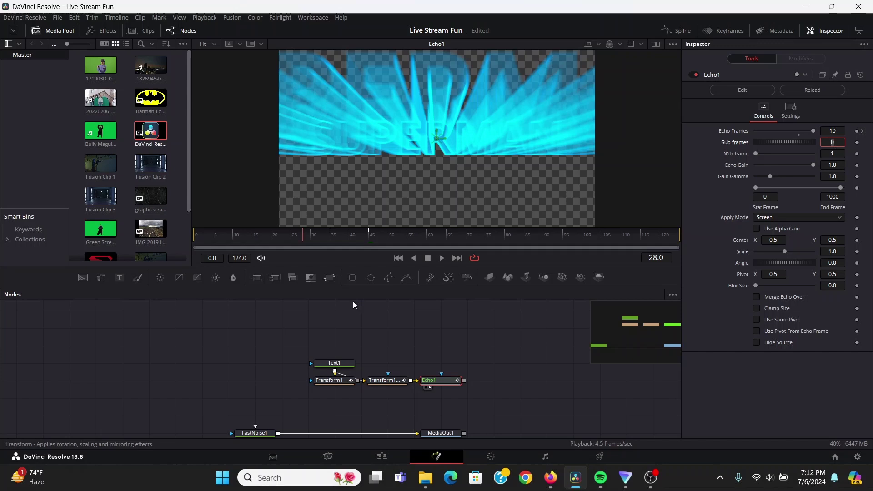
Inspect the echo trails up close around frame 24 and set the Echo's Sub-frames to 1.
scroll(430, 91, "up", 2)
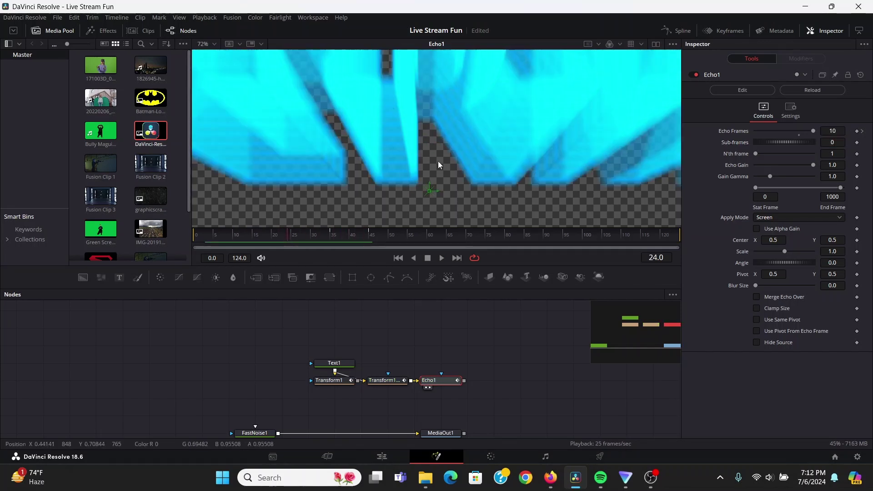
key("ctrl+f")
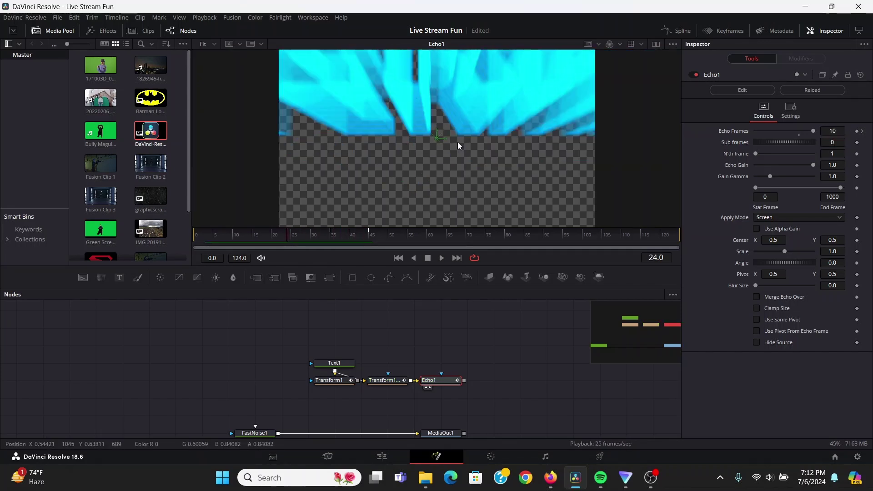
left_click(837, 140)
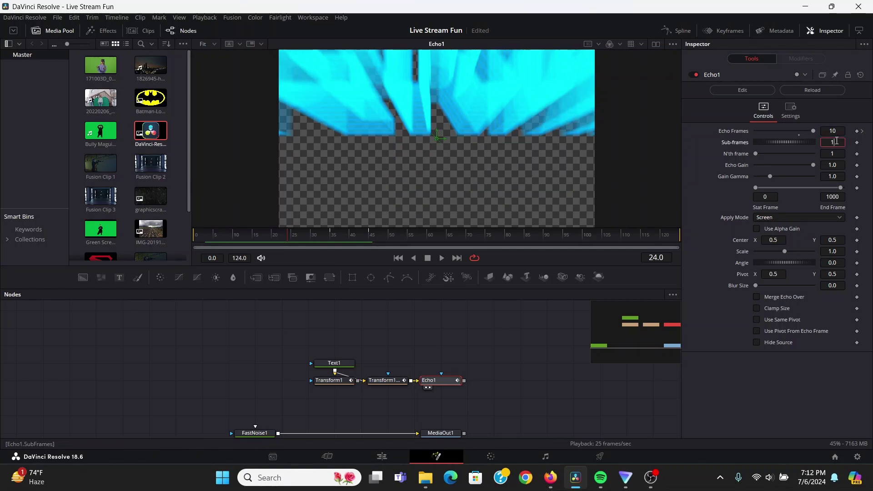
type("1")
key("Tab")
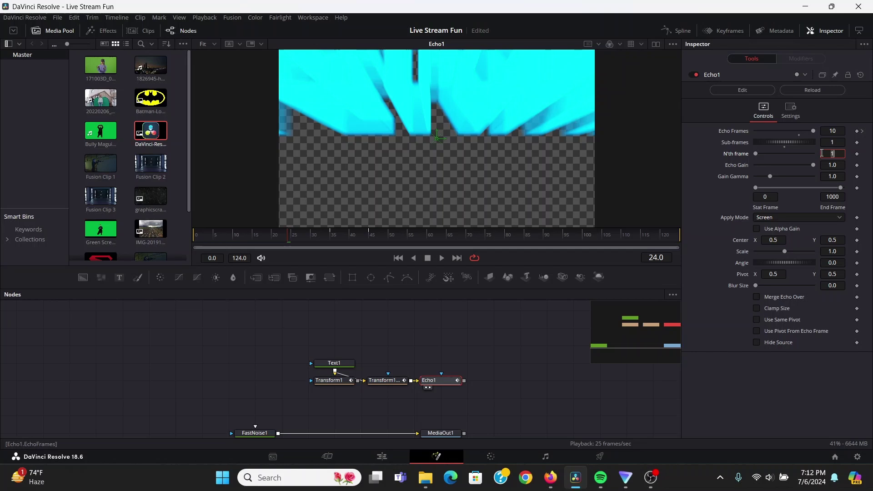
Place the Echo below the duplicated Transform, merge it over Transform1, and set the Merge's Apply Mode to Screen.
left_click_drag(511, 359, 538, 352)
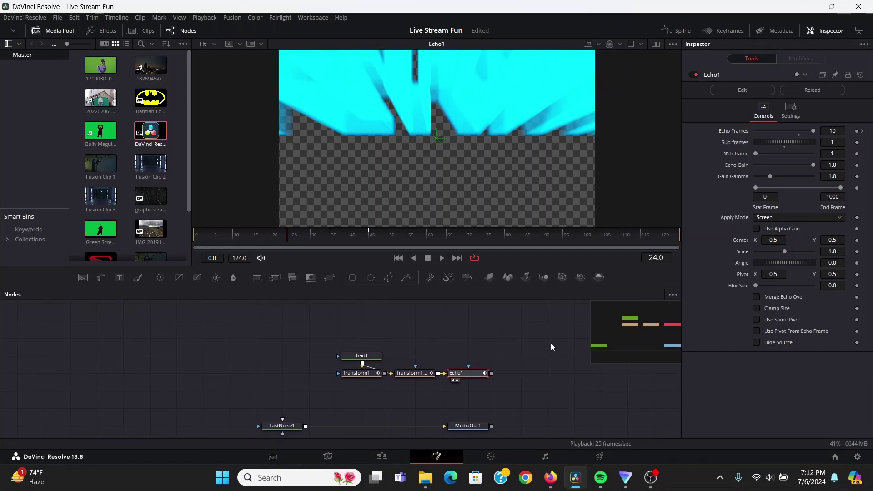
left_click_drag(247, 228, 194, 249)
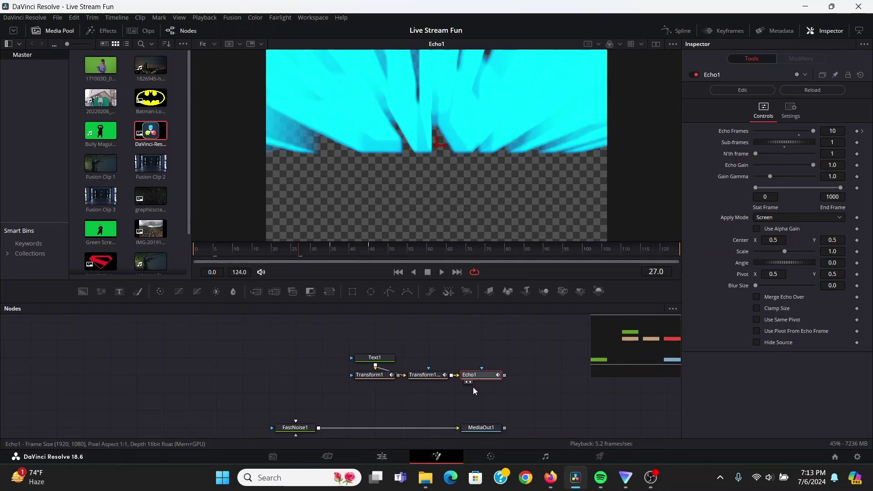
left_click_drag(482, 375, 398, 380)
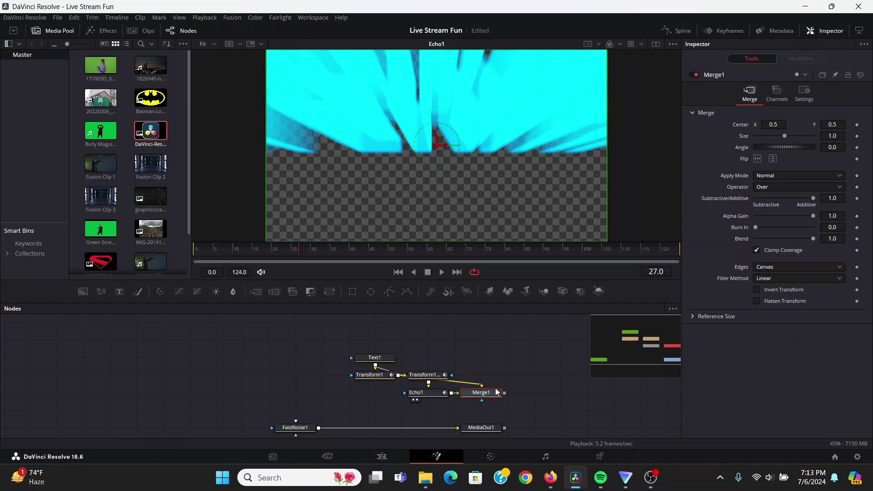
left_click_drag(480, 392, 375, 393)
key("2")
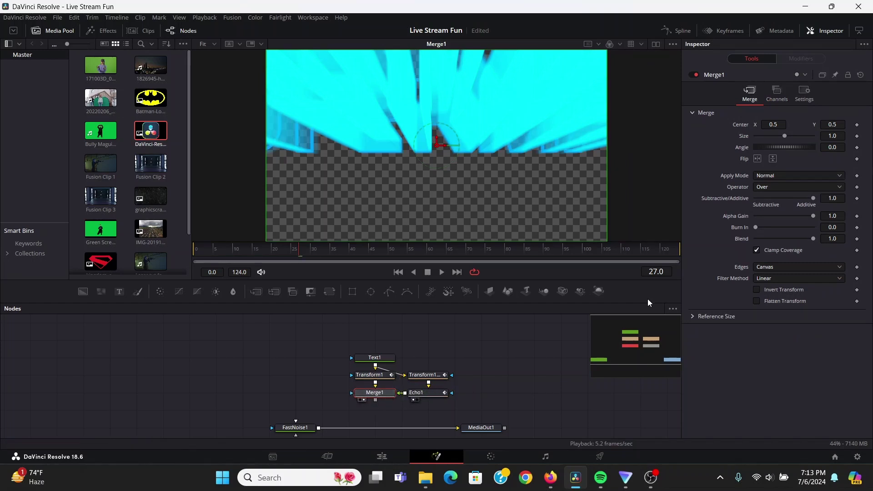
left_click(771, 177)
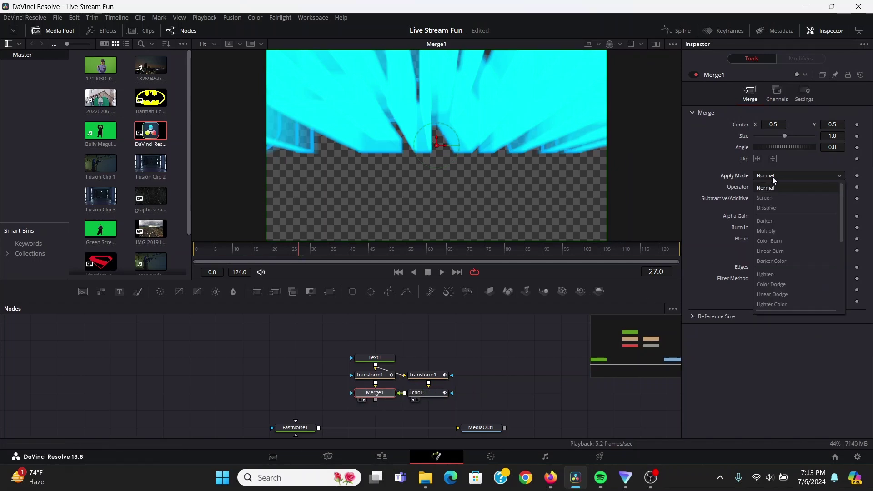
left_click(771, 201)
mouse_move(371, 249)
left_mouse_down()
mouse_move(358, 250)
mouse_move(386, 250)
left_mouse_up()
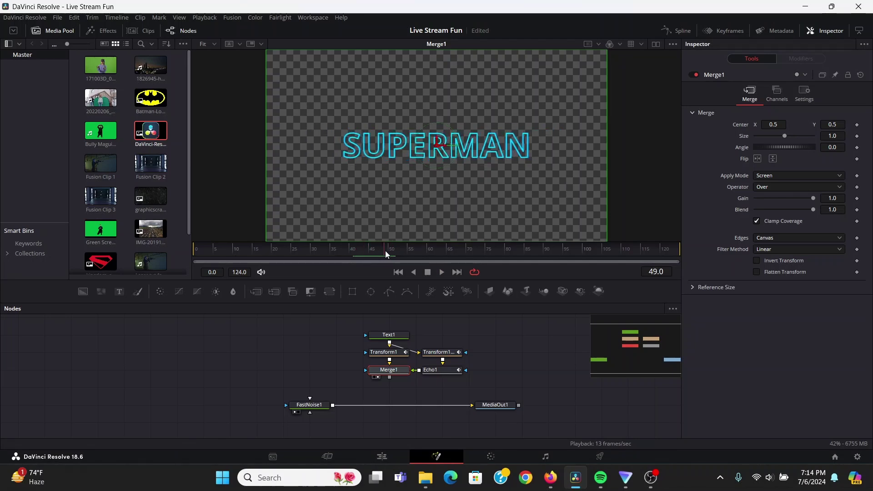
Compare Transform1 with Merge1 in the viewer and check the Echo's animation between frames 42 and 45.
left_click(393, 353)
key("1")
left_click(396, 373)
key("1")
left_click_drag(368, 247, 362, 247)
left_click(442, 373)
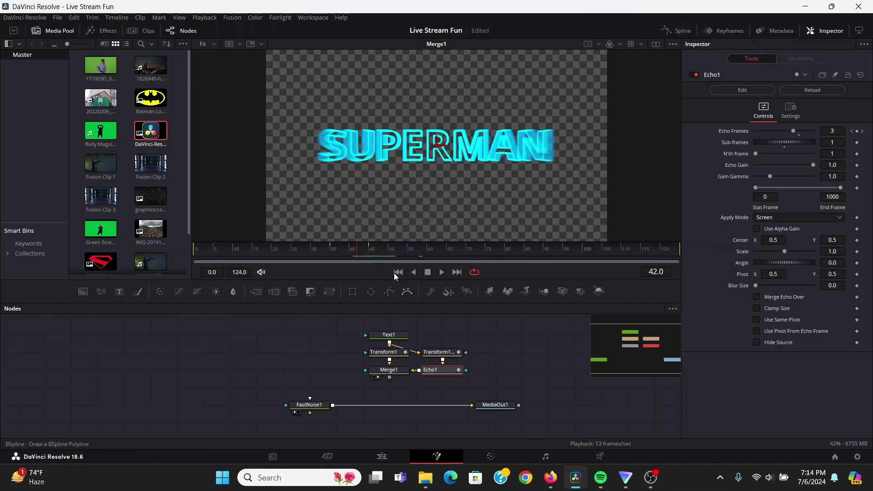
left_click(364, 250)
left_click_drag(364, 250, 369, 249)
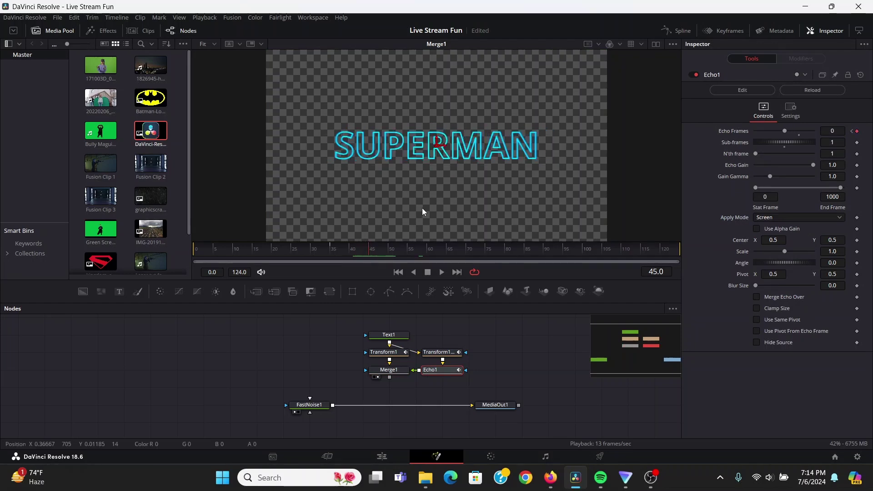
Keyframe Merge1's Blend at 1.0 on frame 45 and at 0 on frame 56, and play the result.
left_click(396, 369)
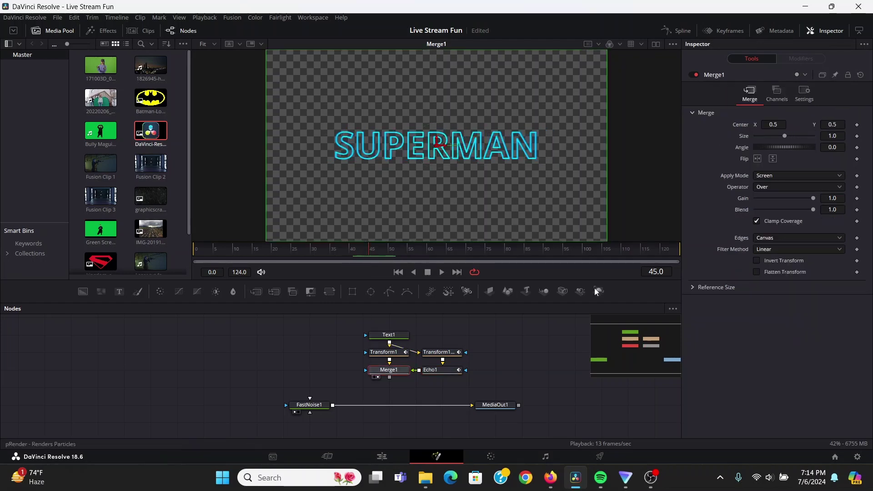
left_click(857, 210)
left_click_drag(394, 250, 412, 252)
left_click_drag(813, 210, 749, 209)
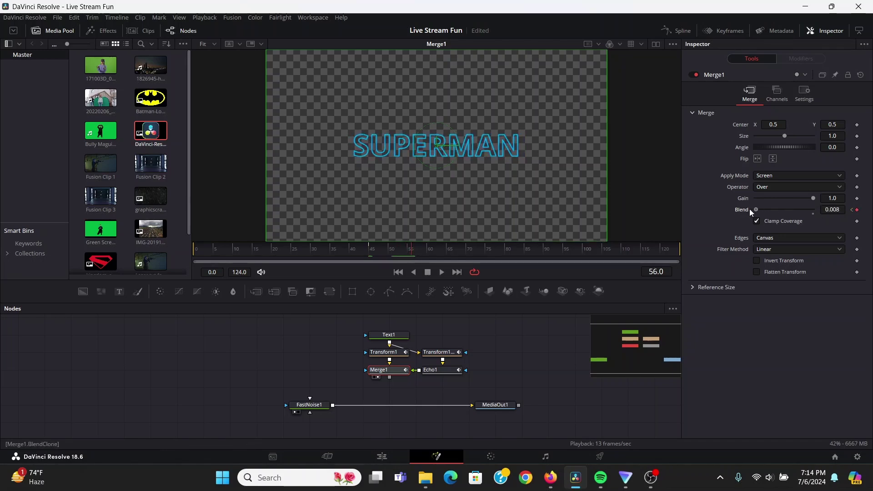
left_click_drag(392, 247, 367, 249)
key("space")
key("space")
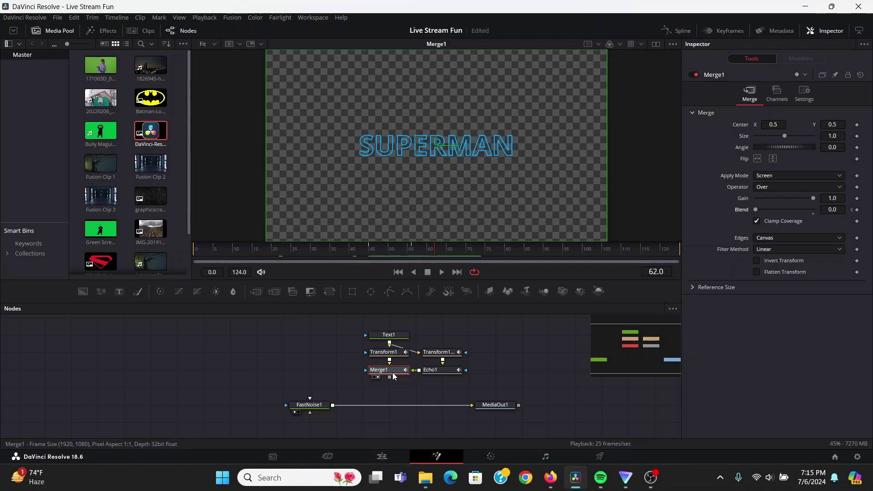
Merge the Merge1 output over FastNoise1 and set the new Merge's Apply Mode to Screen.
left_click_drag(389, 378, 332, 405)
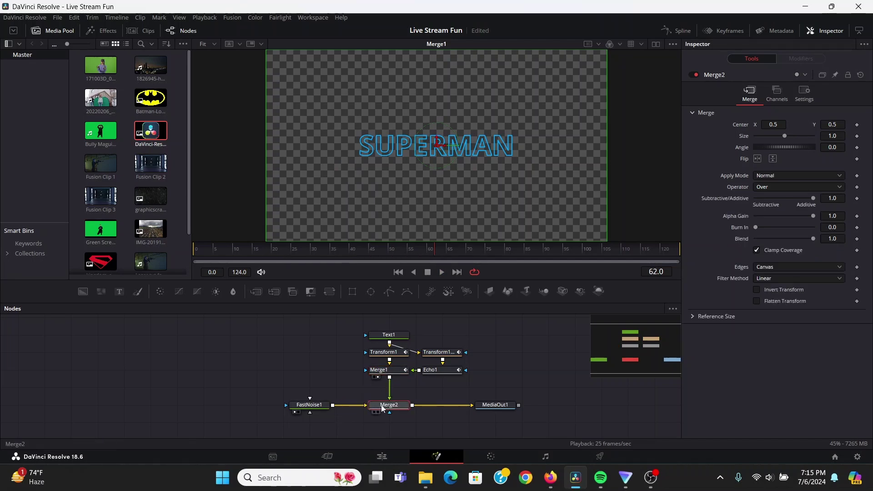
left_click(765, 176)
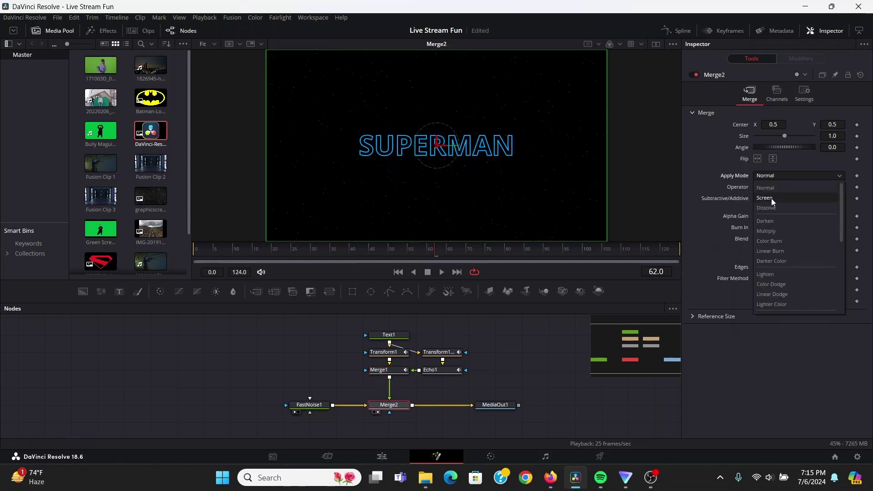
left_click(771, 198)
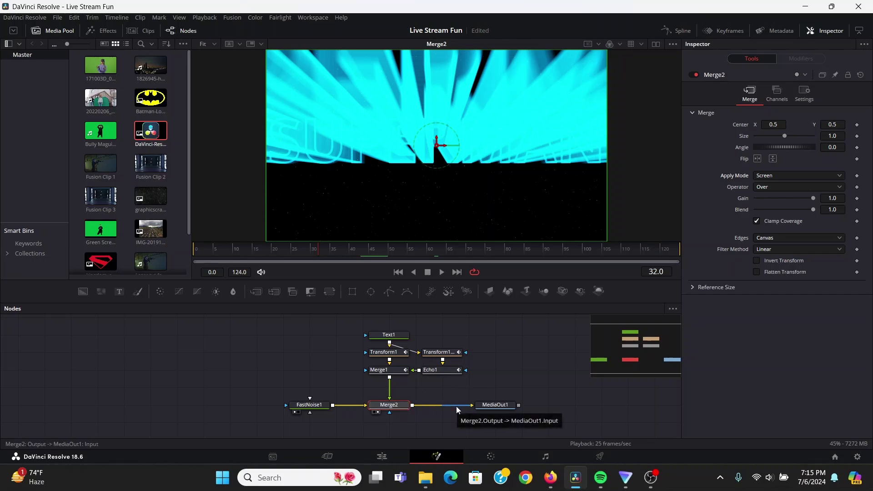
Add a Soft Glow after Merge2 with Gain 0.551 and Glow Size 77.2, and compare the image with the glow off and on.
key("shift+space")
type("soft")
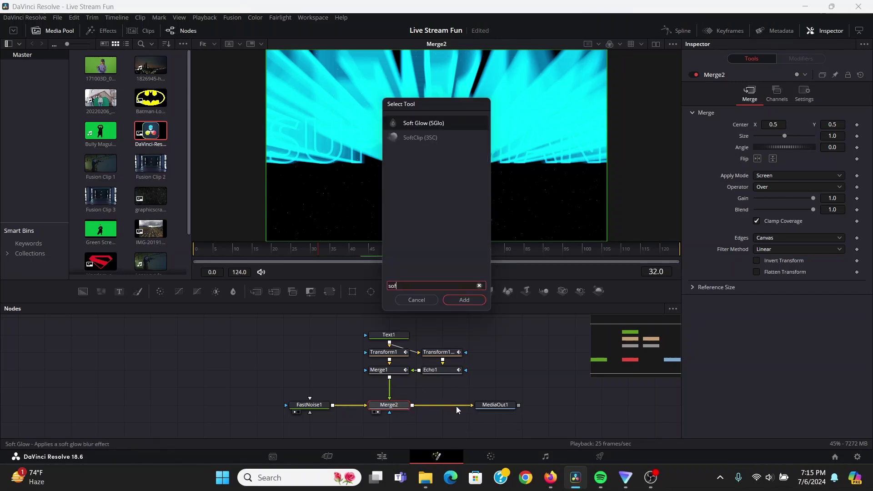
key("Return")
key("1")
left_click_drag(761, 170, 761, 149)
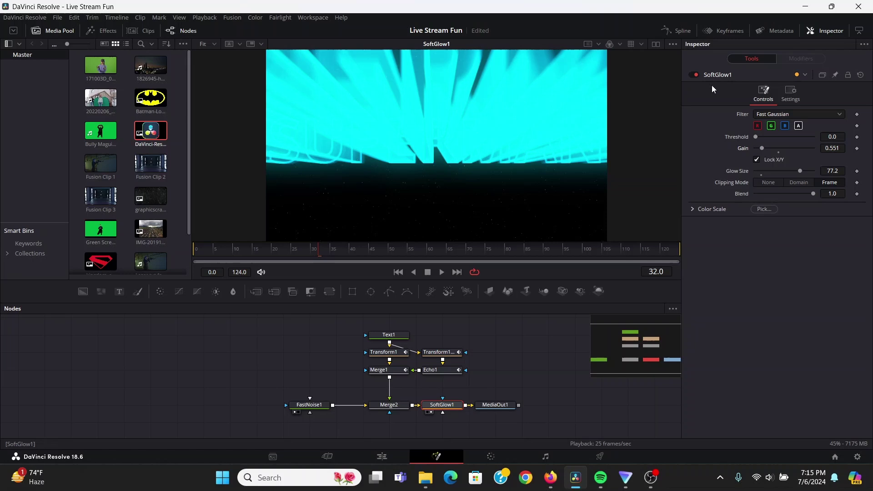
left_click(693, 74)
left_click(693, 75)
left_click(693, 74)
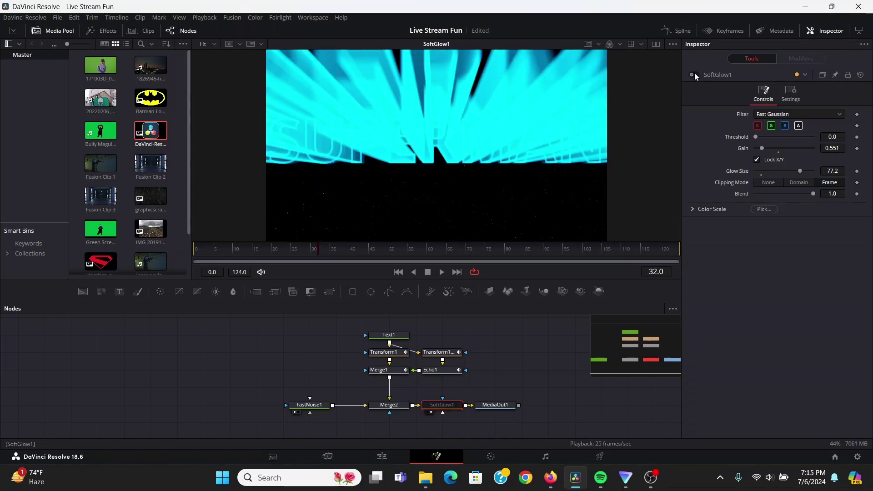
left_click(693, 75)
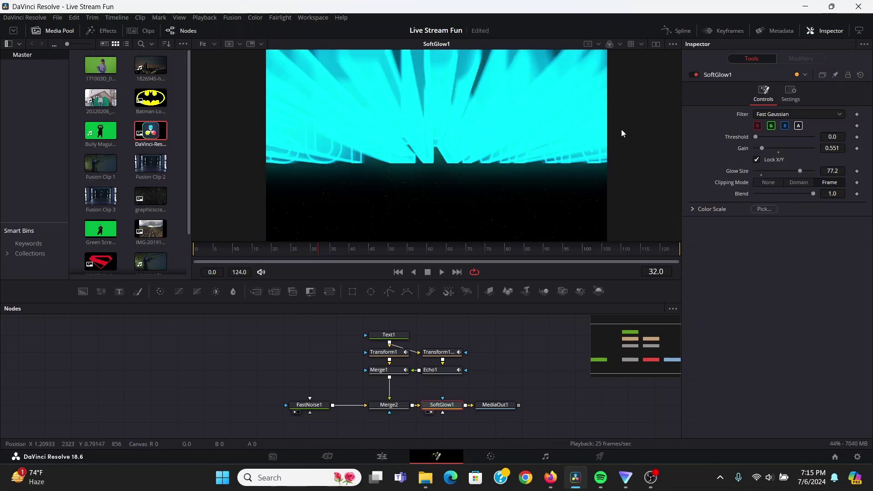